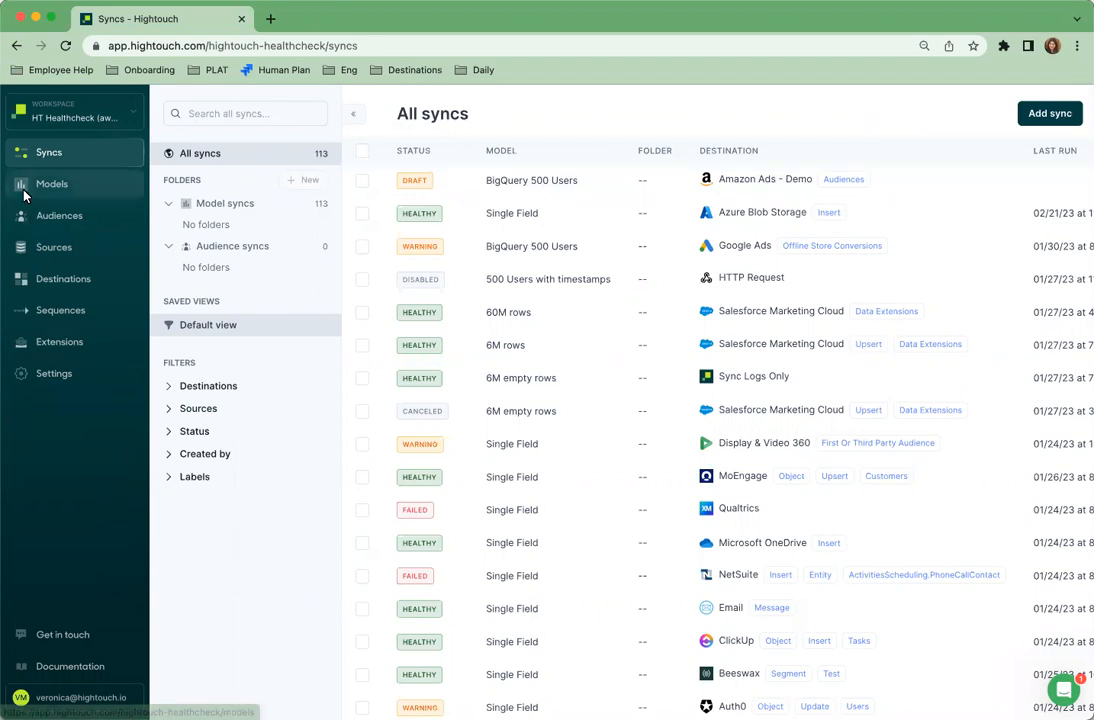
Start a new destination and choose LinkedIn Ads as its type.
click(56, 282)
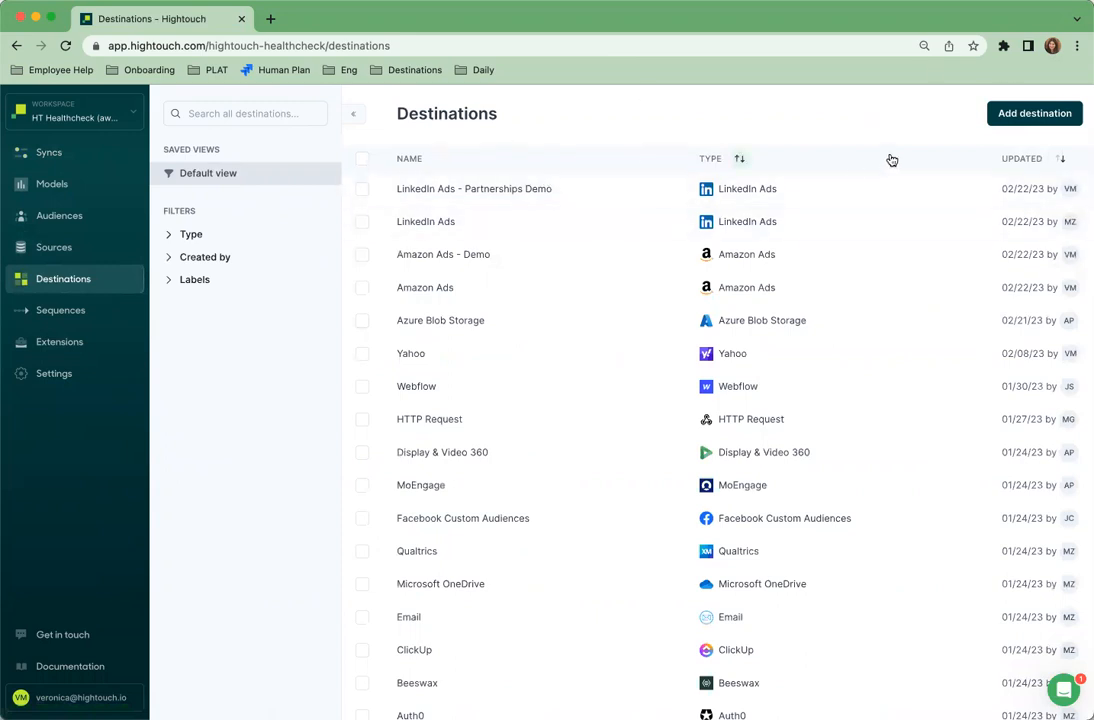
click(1034, 114)
text(linke)
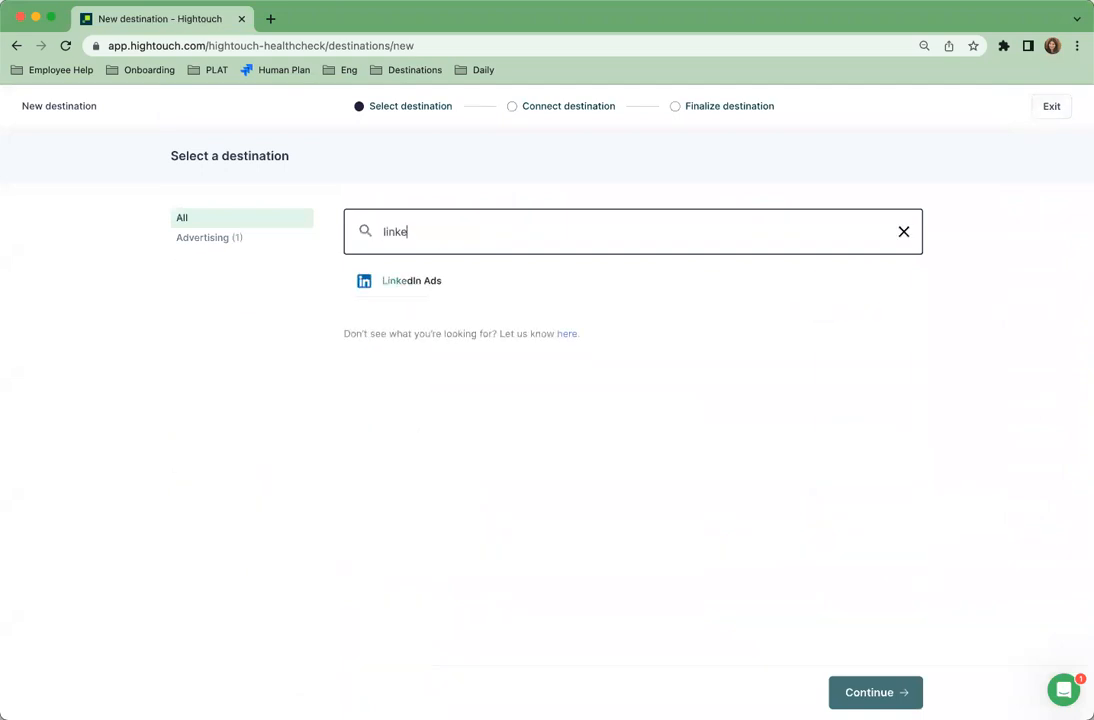
click(488, 286)
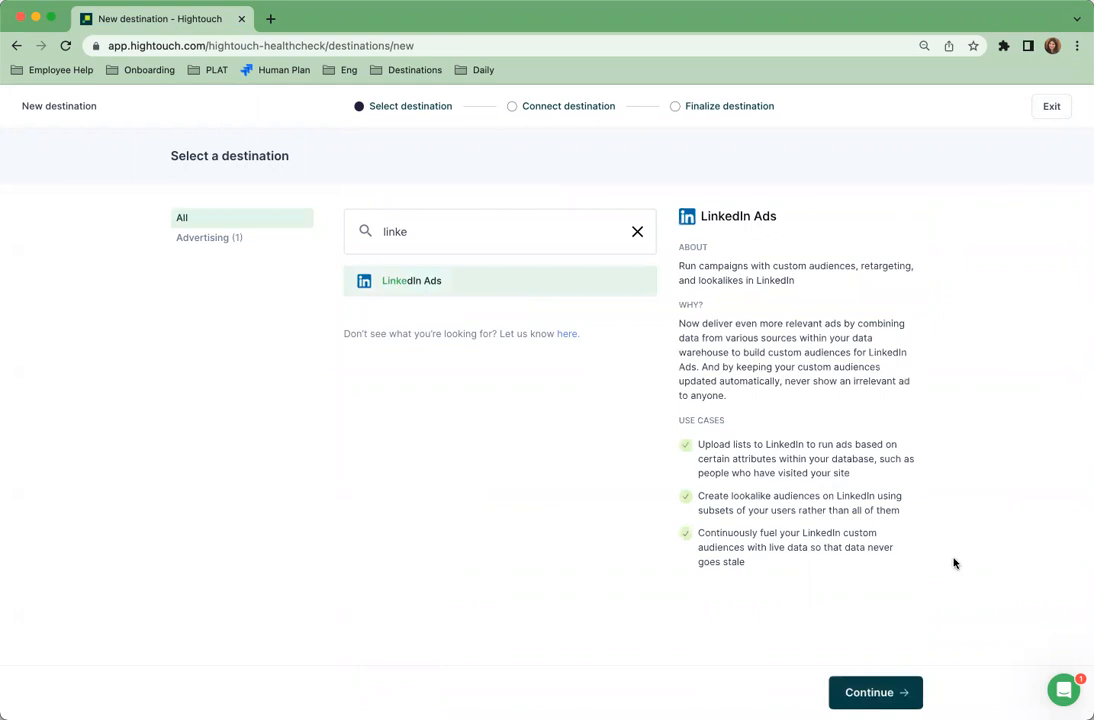
click(880, 694)
Authorize the LinkedIn Ads connection by signing in with the saved account's e-mail and password.
click(412, 389)
click(518, 273)
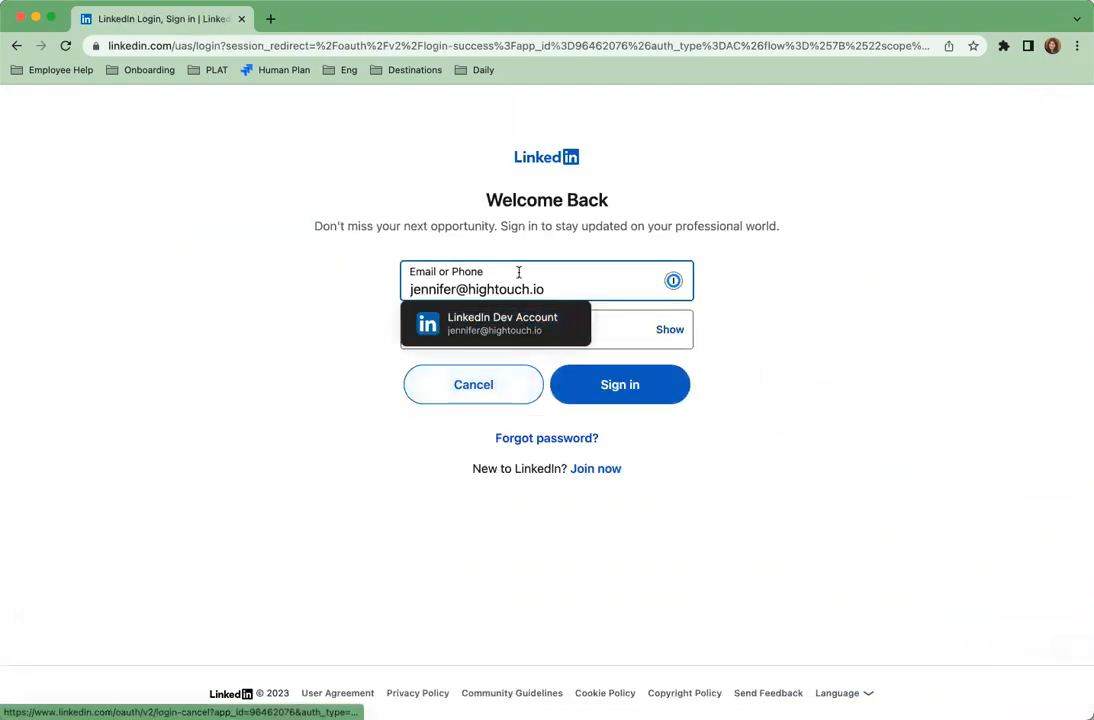
click(546, 324)
click(624, 387)
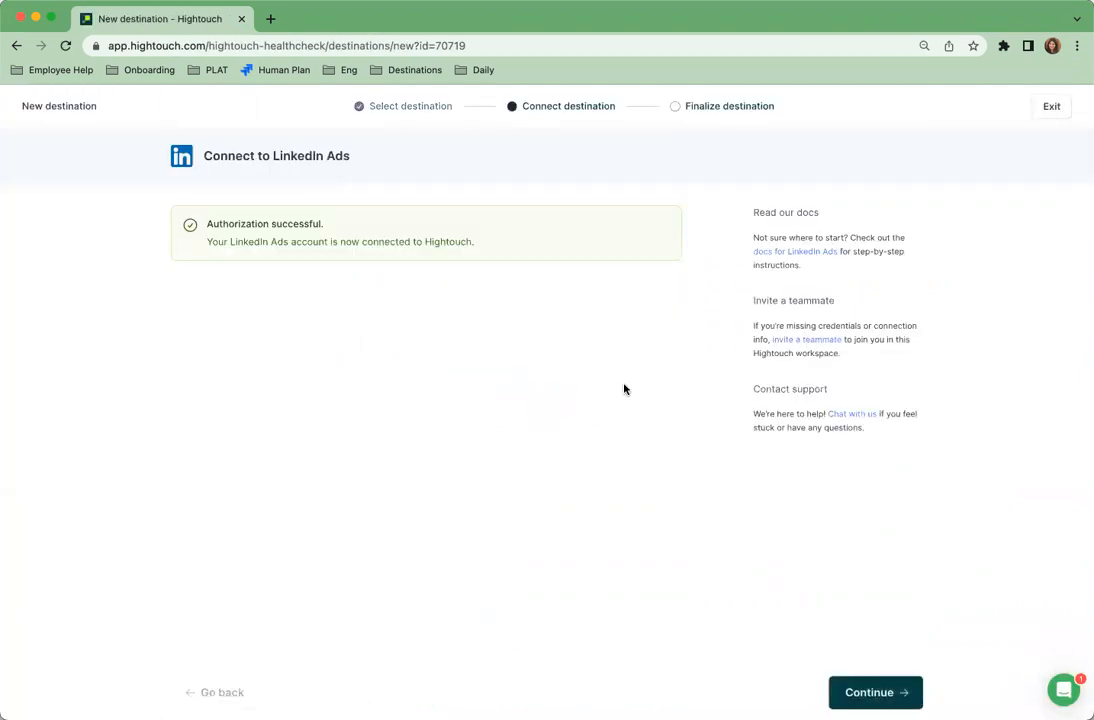
Name the destination LinkedIn Ads - Partnership Demo Video and finish creating it.
click(866, 692)
click(339, 262)
text(- Partnership)
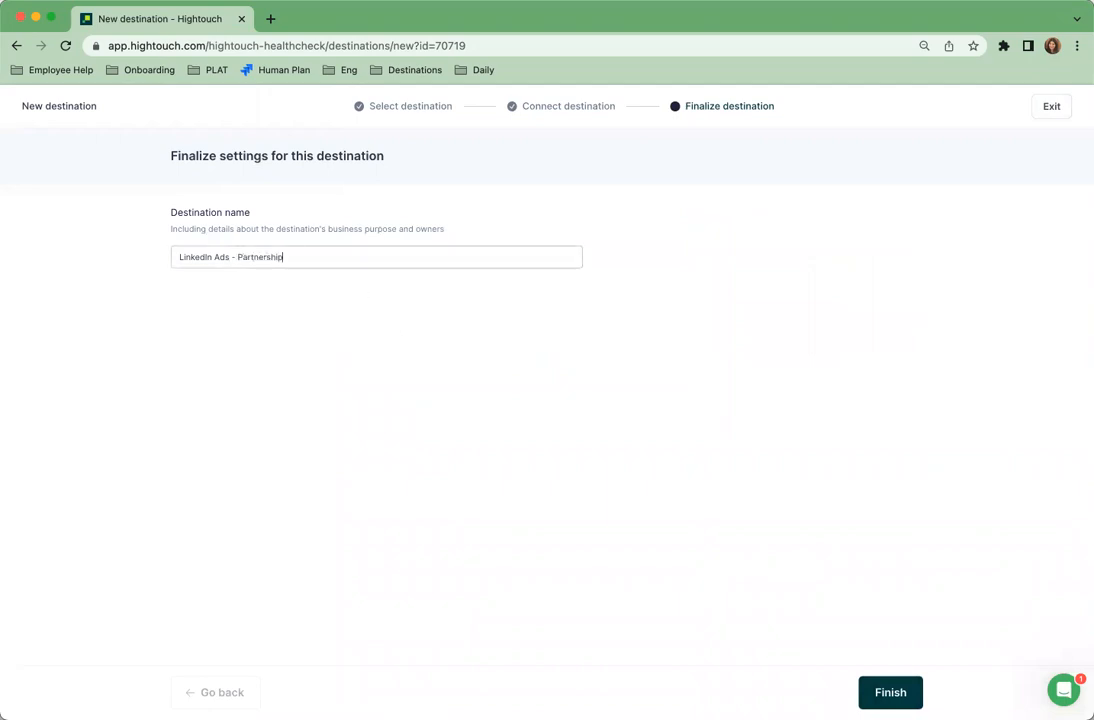
text( Demo Video)
click(900, 692)
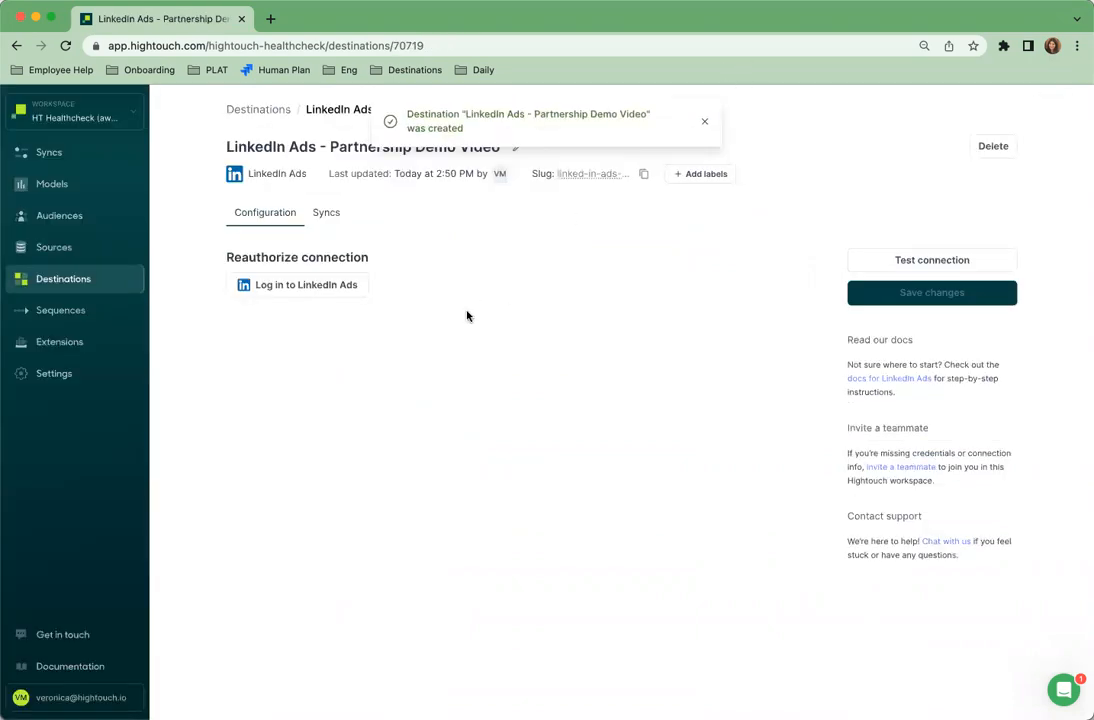
click(704, 120)
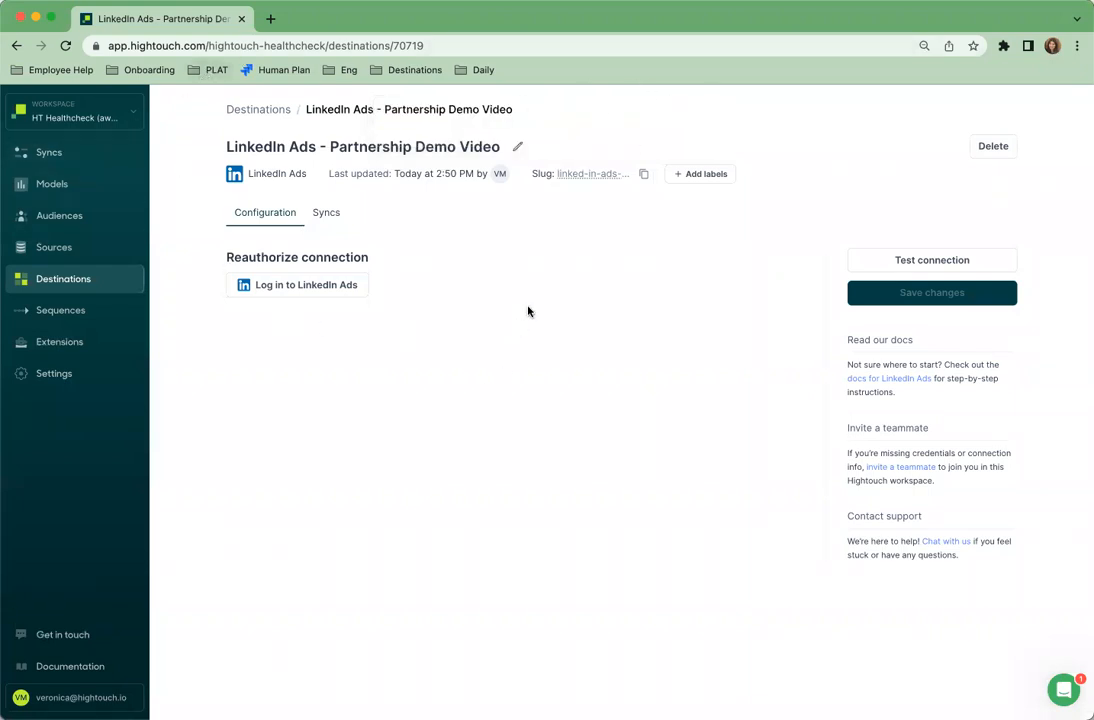
Add a sync from the BigQuery 500 Users model to the LinkedIn Ads - Partnership Demo Video destination.
click(330, 214)
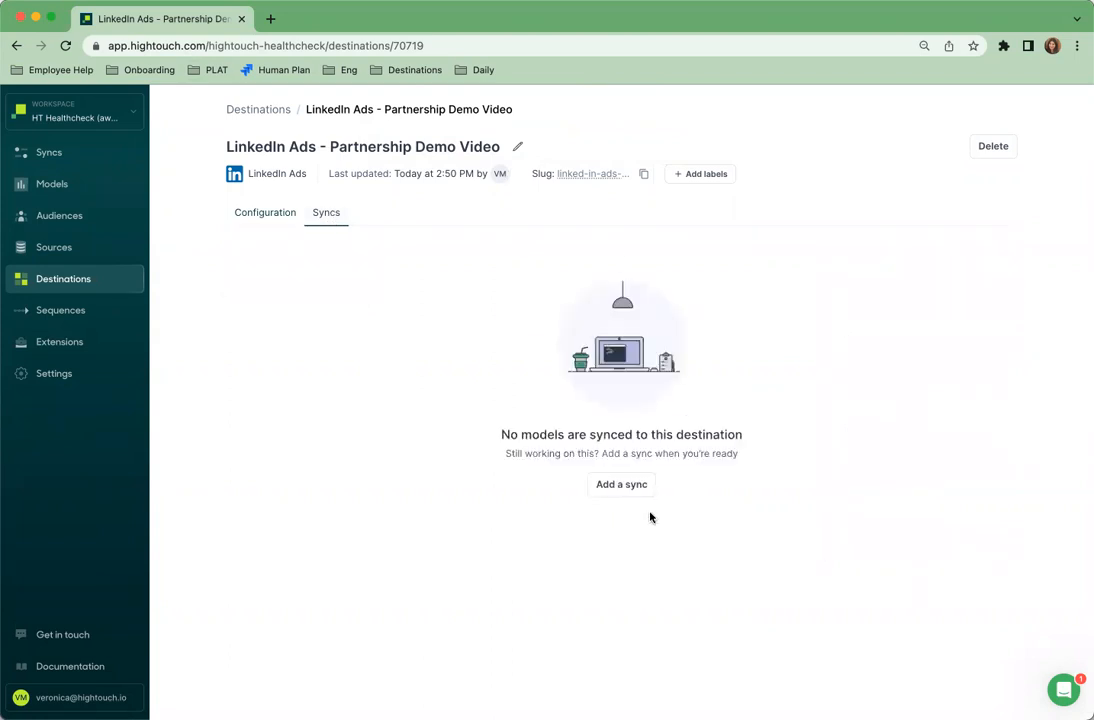
click(630, 486)
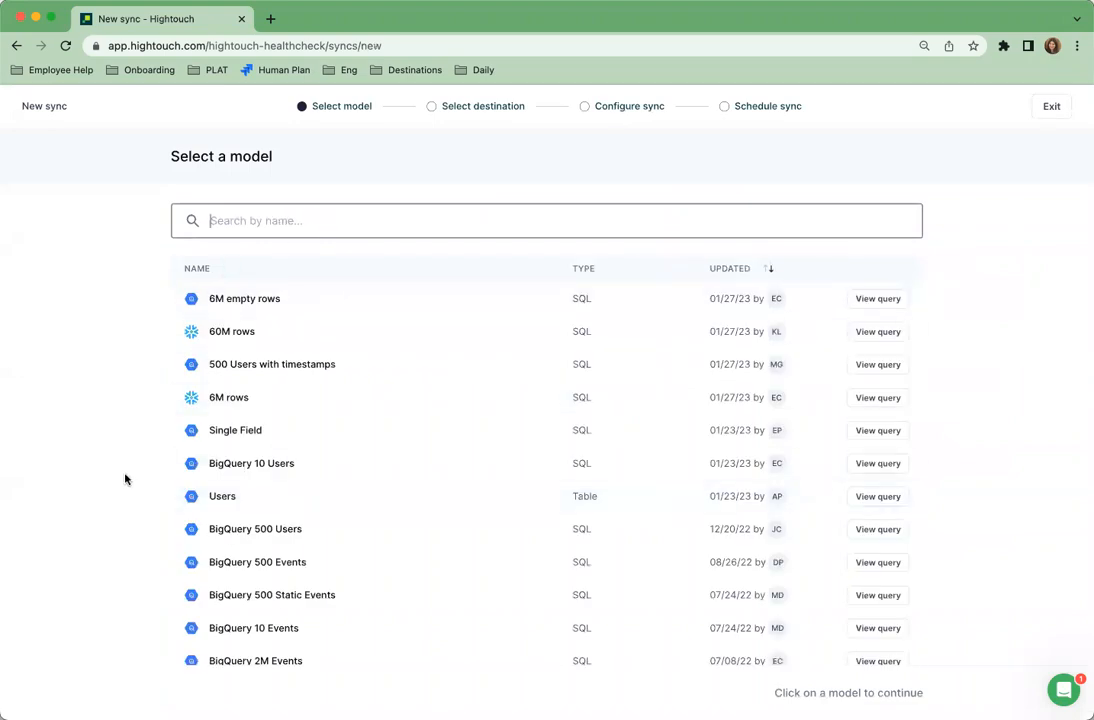
scroll(125, 479, down, 3)
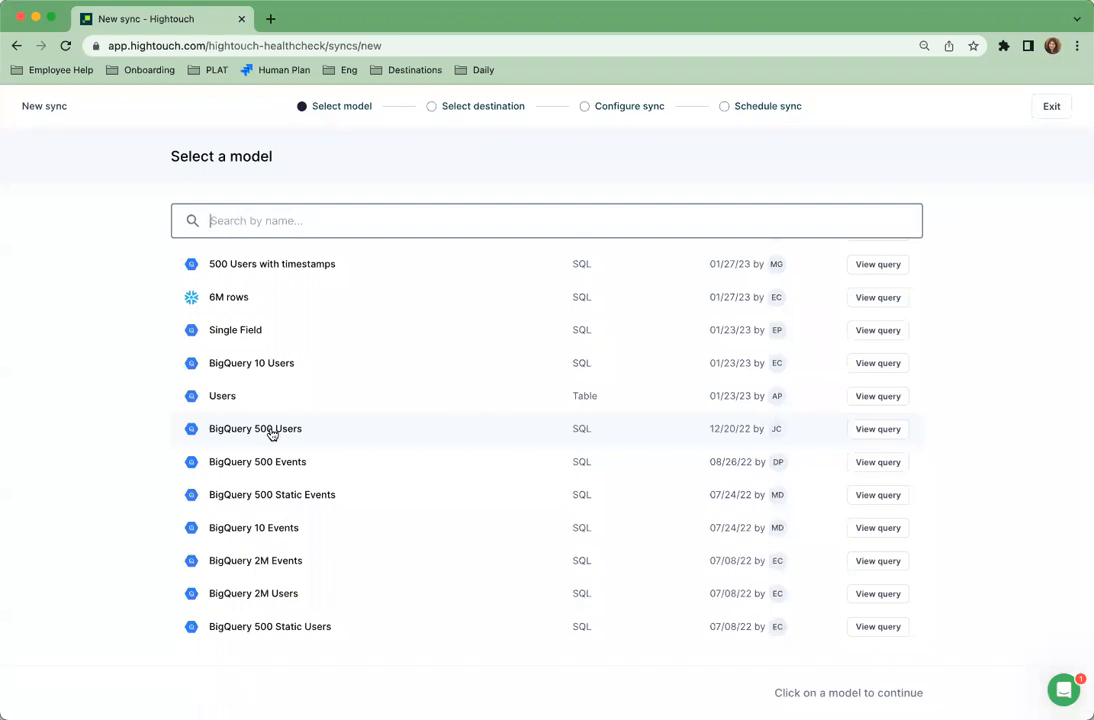
click(271, 432)
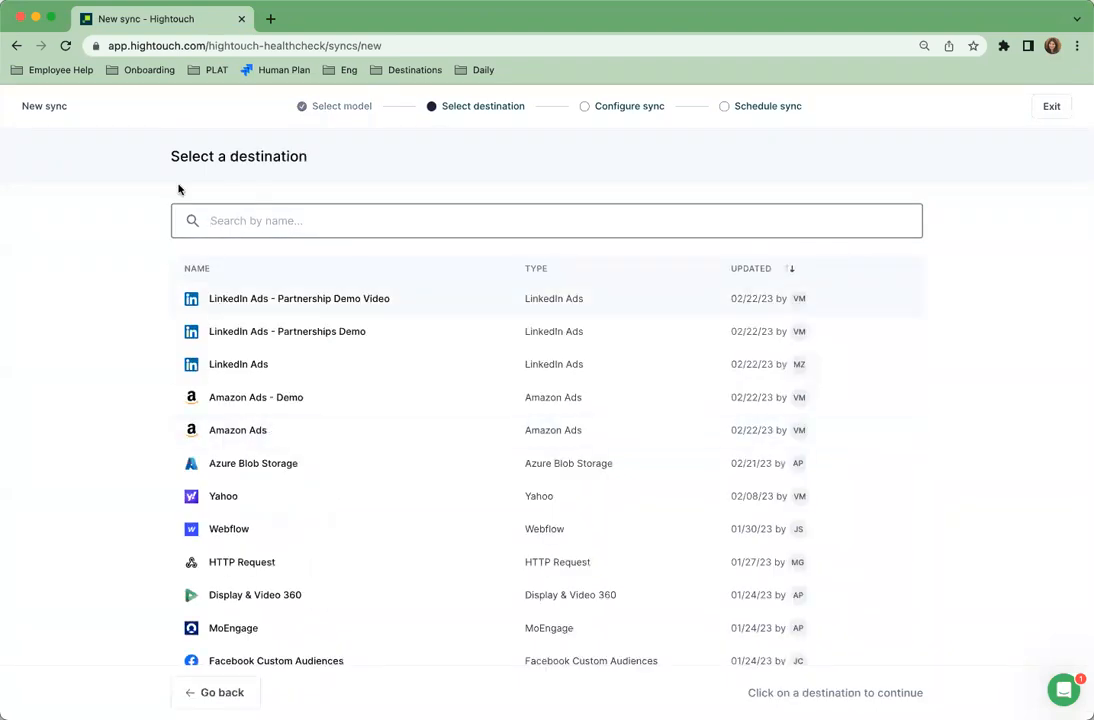
click(312, 299)
Set the sync to send Match Audiences to the available LinkedIn ad account.
click(389, 283)
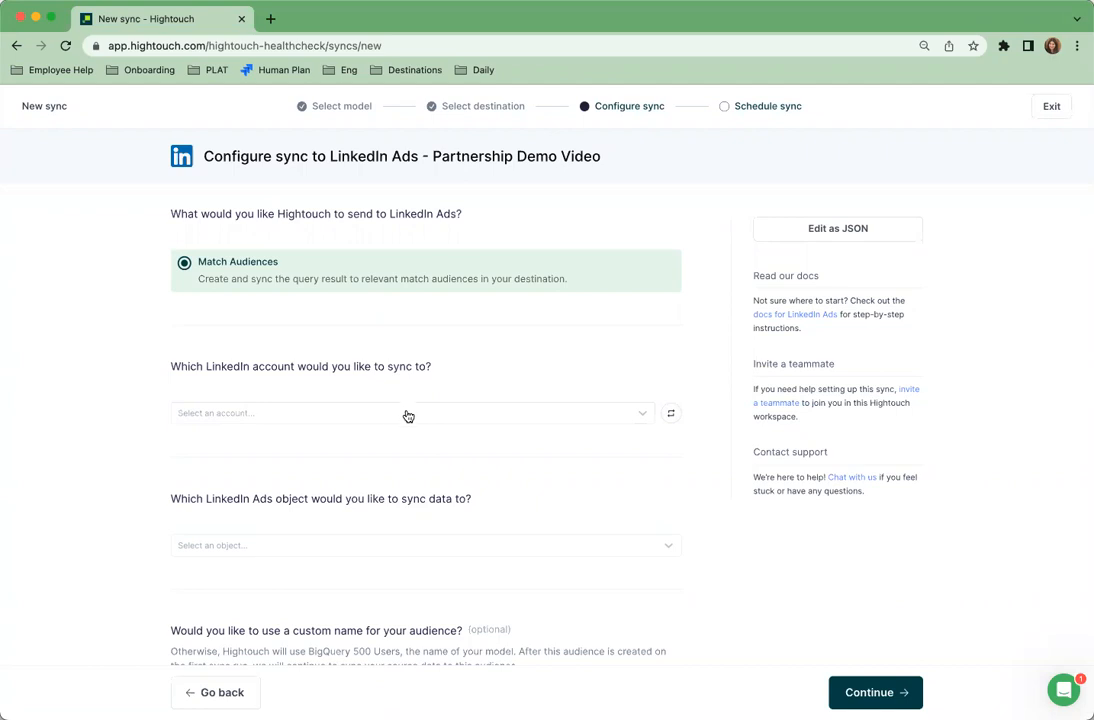
click(403, 420)
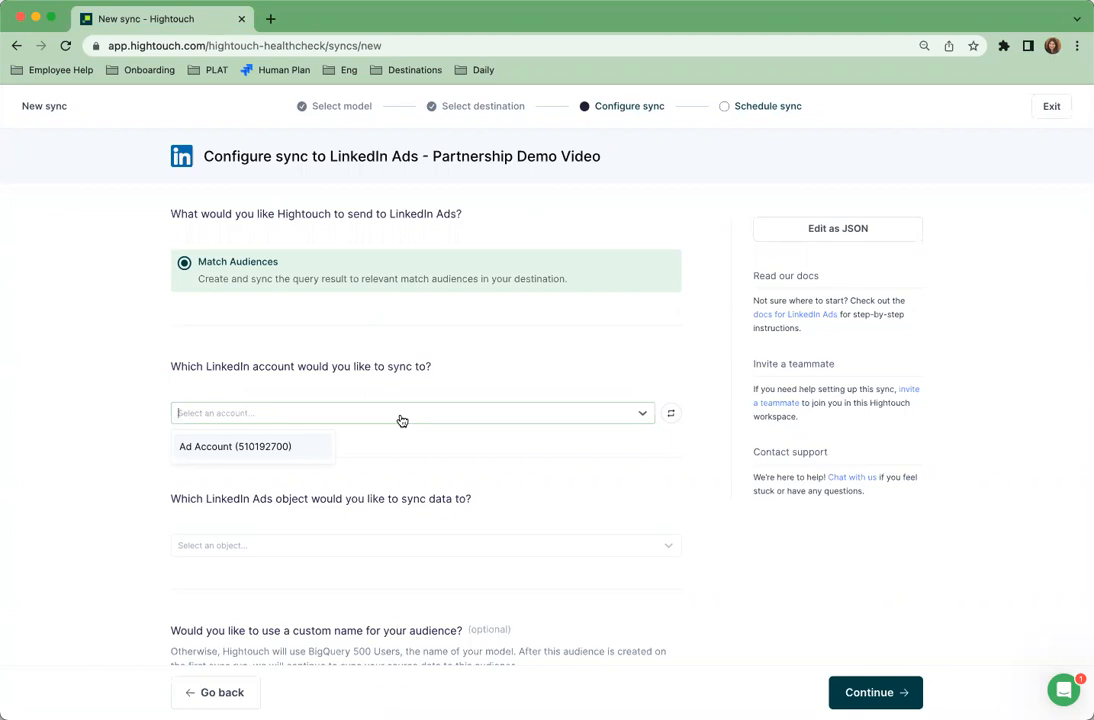
click(321, 458)
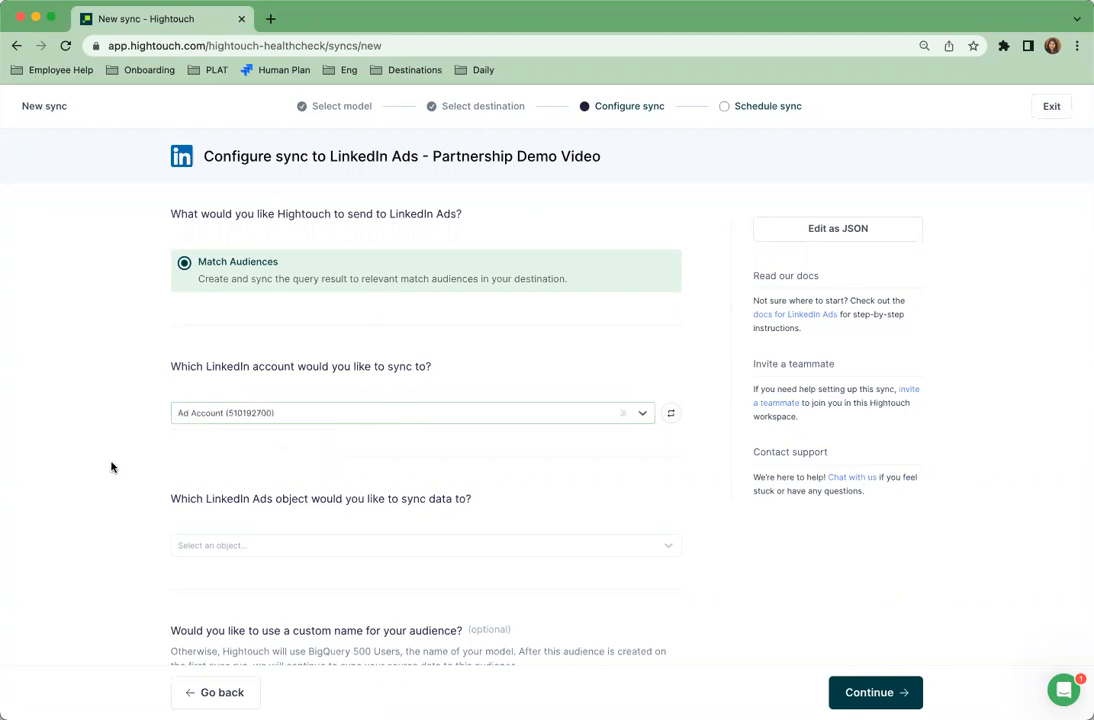
Choose User as the LinkedIn Ads object to sync data to.
scroll(110, 466, down, 3)
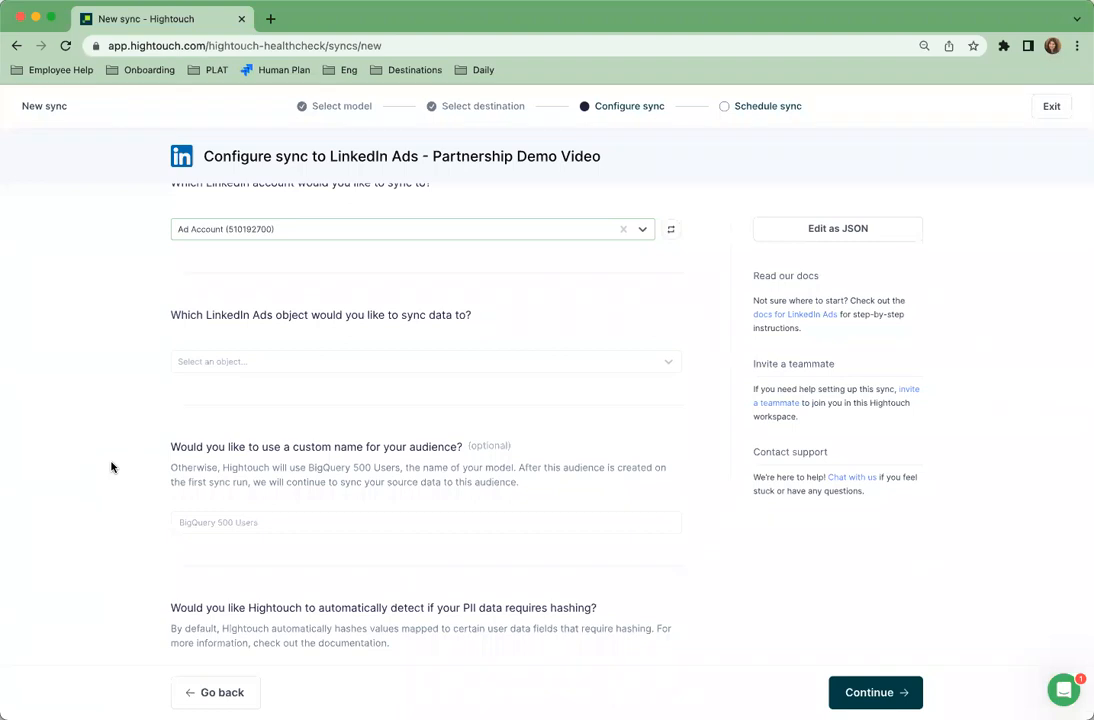
click(241, 366)
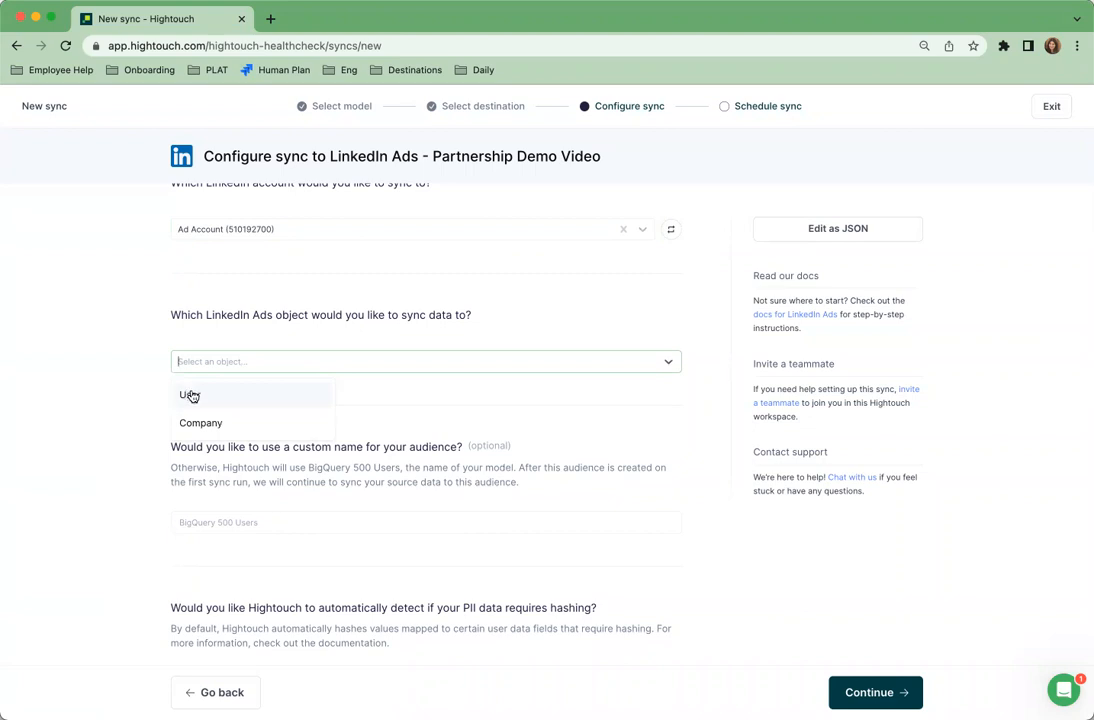
click(190, 396)
scroll(120, 458, down, 2)
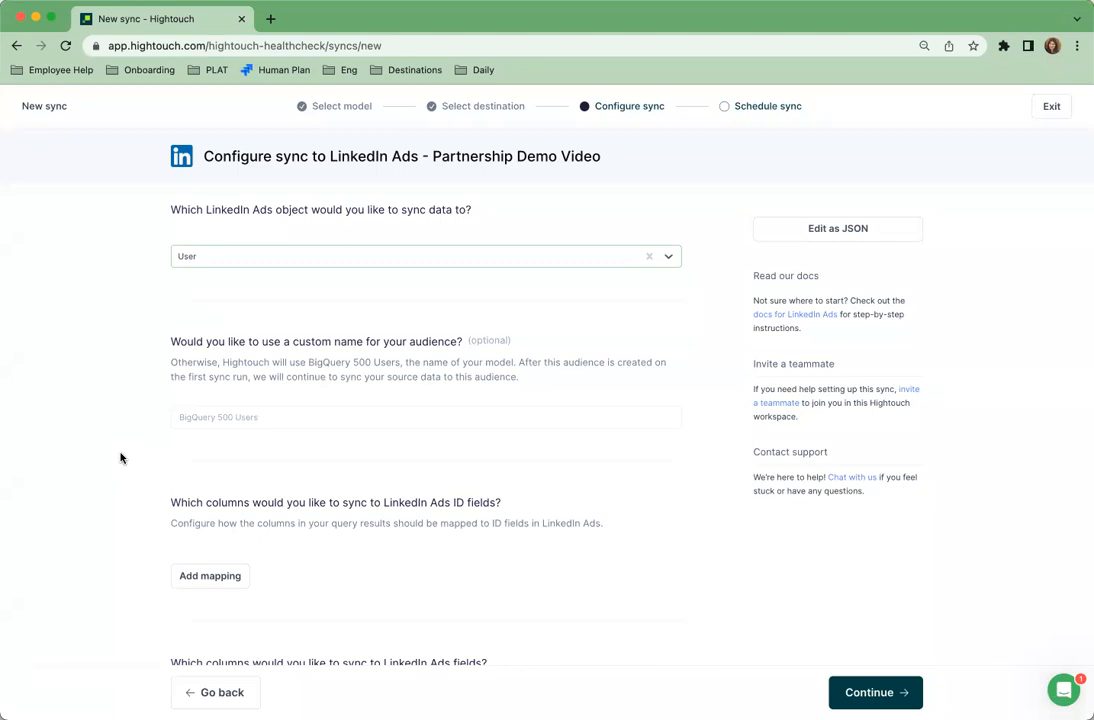
click(260, 415)
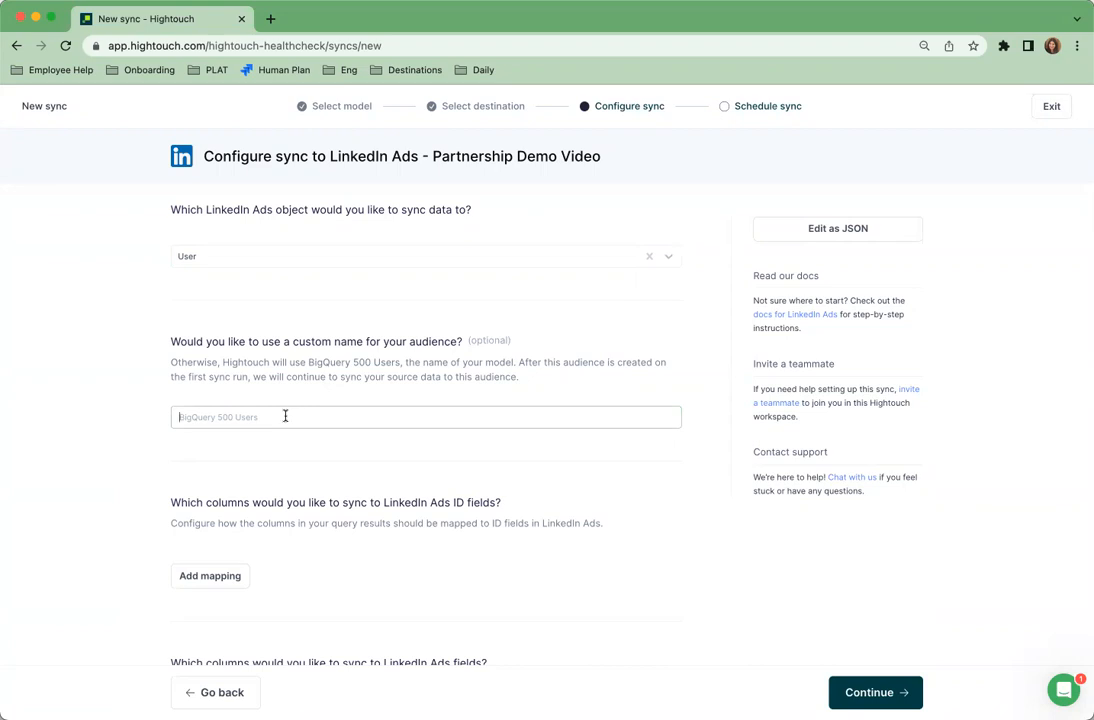
Add an ID field mapping from the id column to the LinkedIn Ads field Google AID.
scroll(285, 416, down, 4)
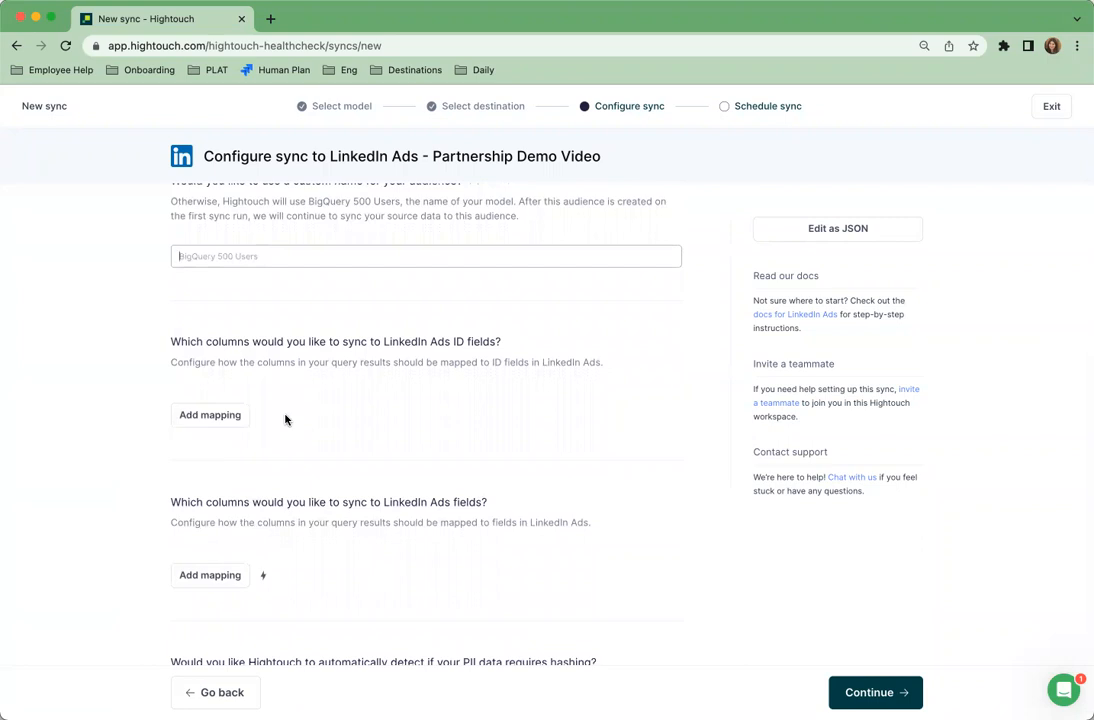
click(221, 422)
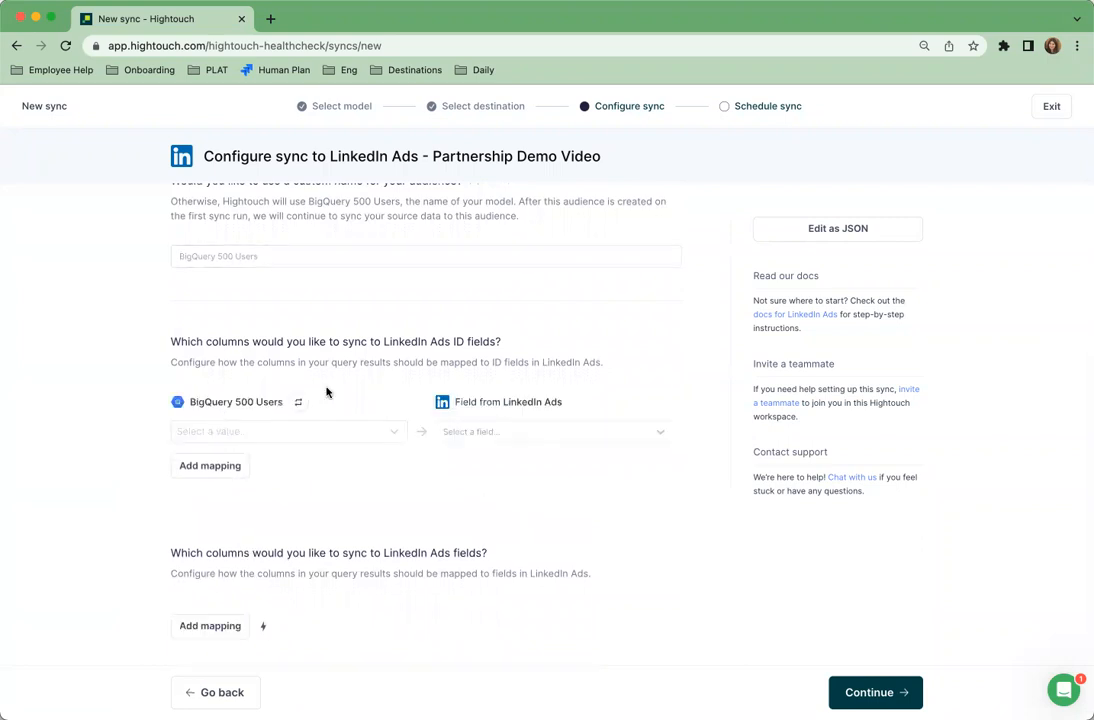
click(484, 430)
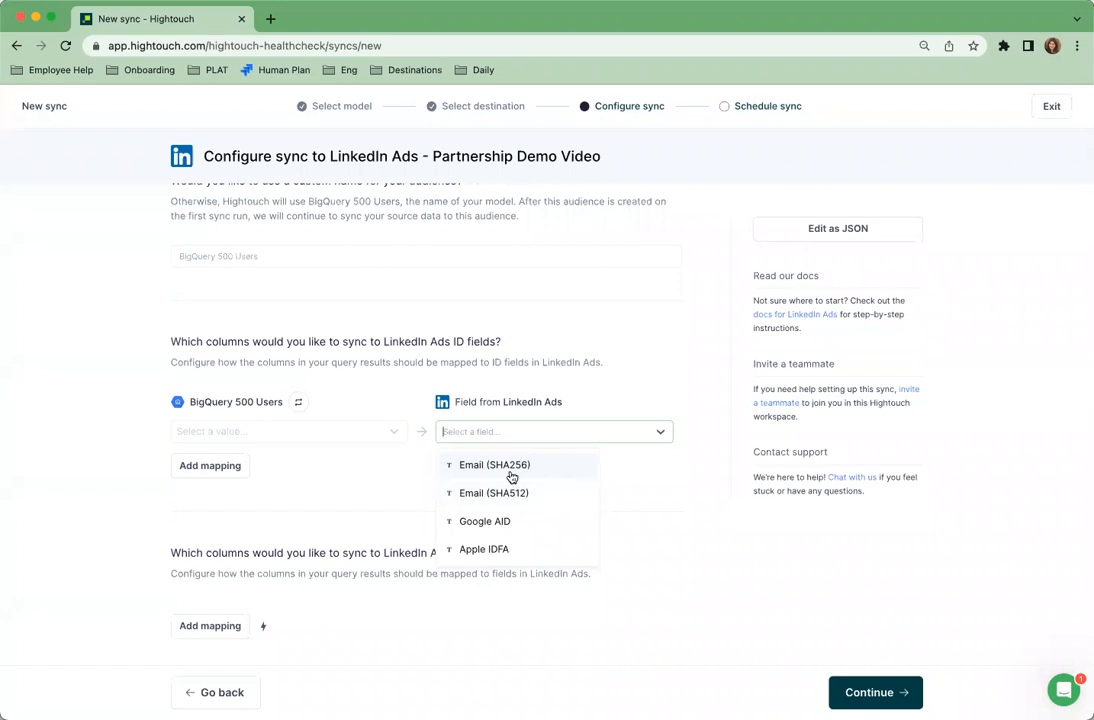
click(504, 525)
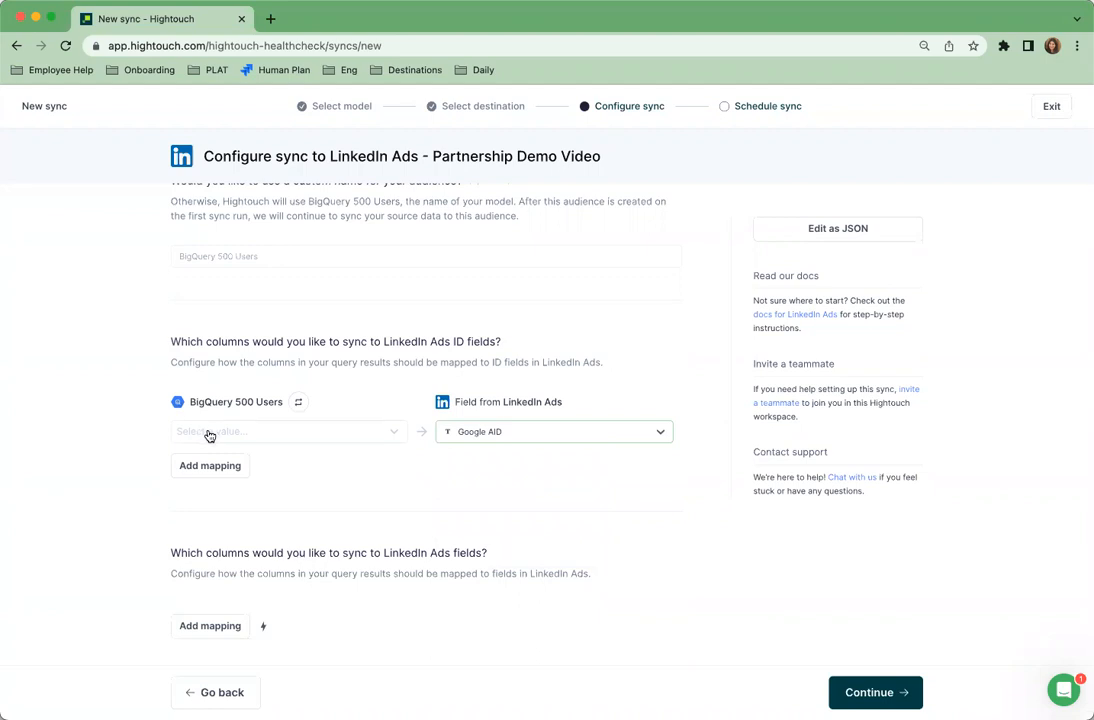
click(209, 433)
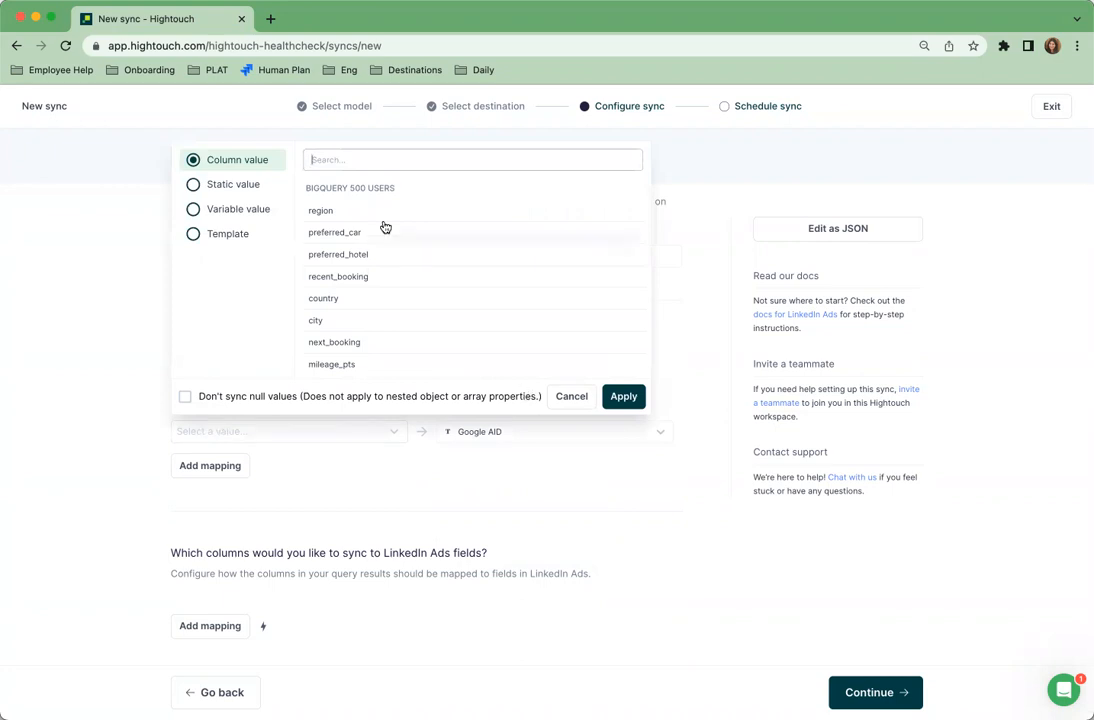
scroll(383, 227, down, 3)
scroll(383, 227, down, 1)
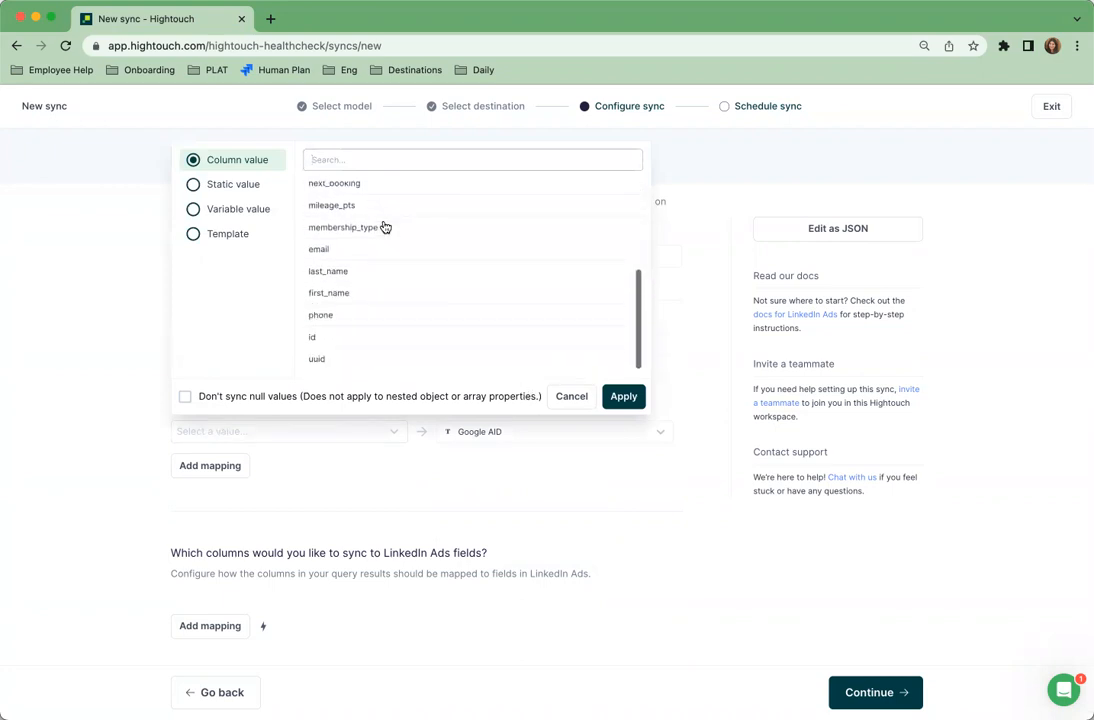
click(351, 343)
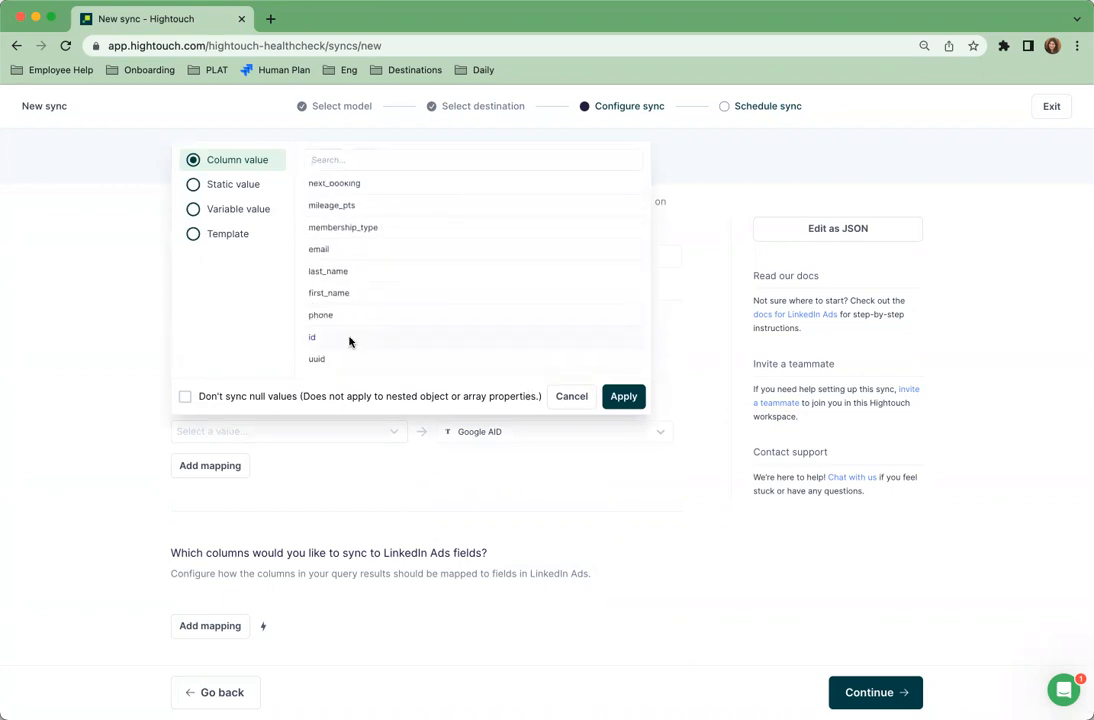
click(624, 396)
Add a field mapping from the first_name column to the LinkedIn Ads field First Name.
scroll(444, 620, down, 4)
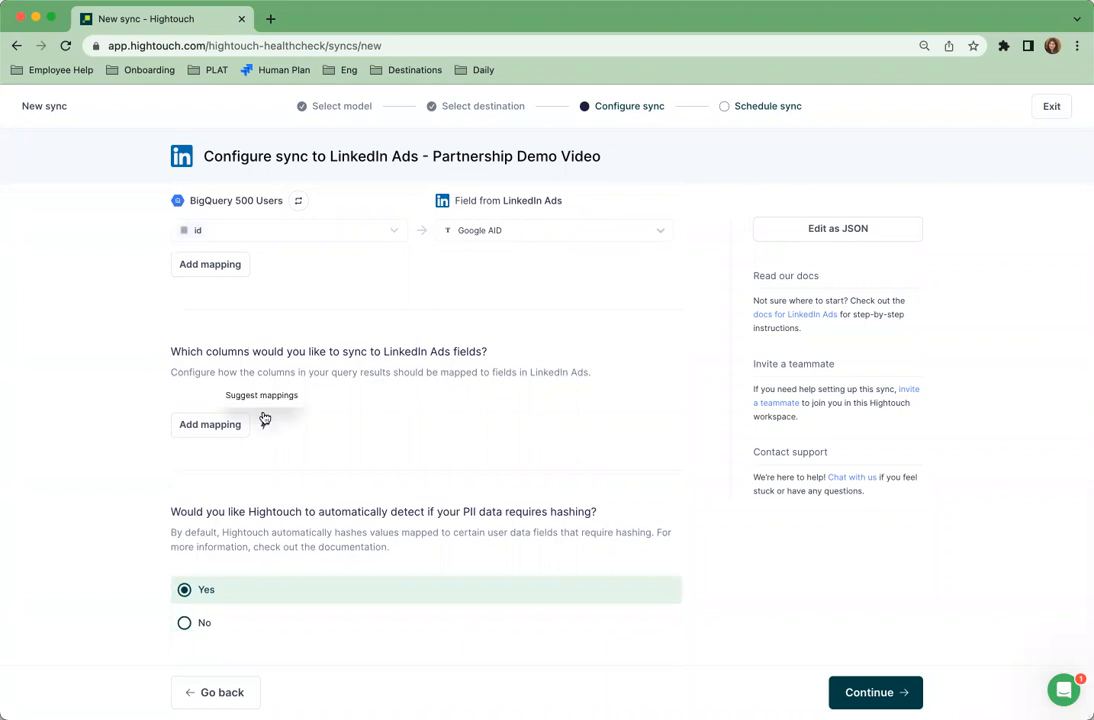
click(221, 430)
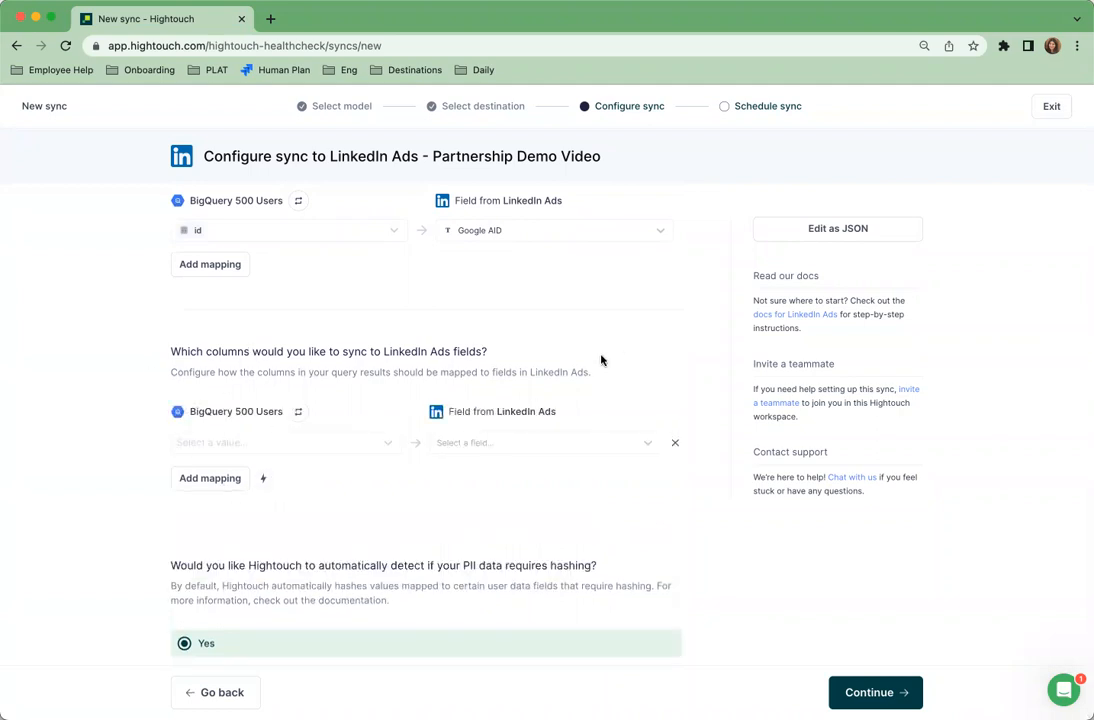
click(519, 443)
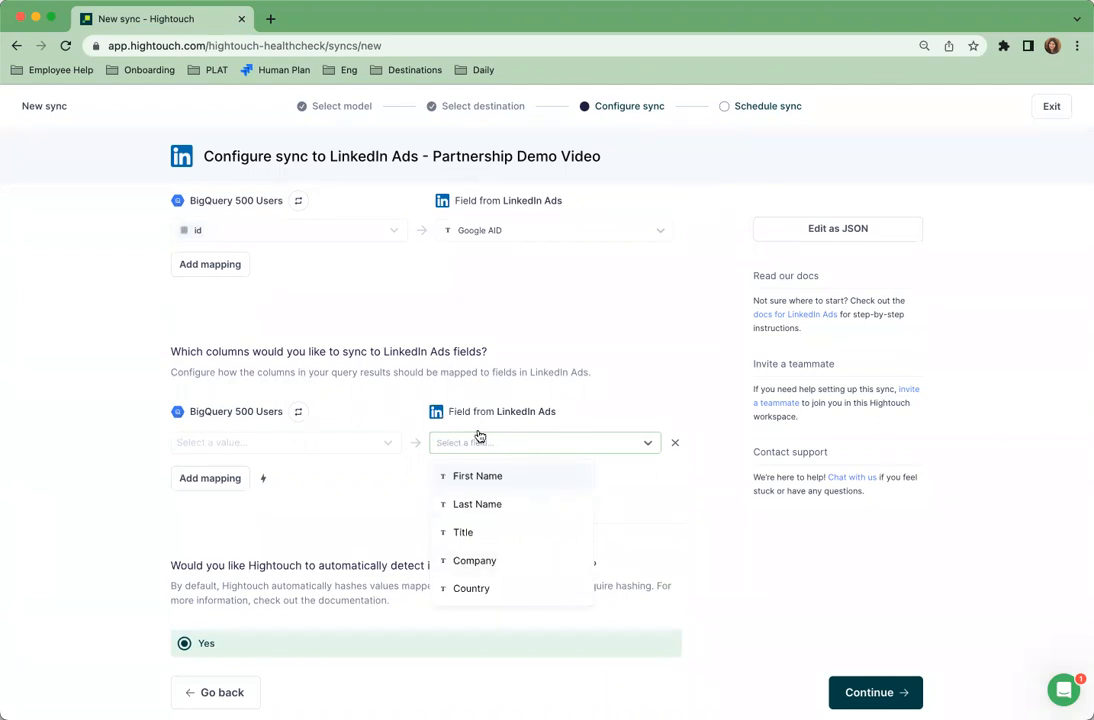
click(499, 487)
click(325, 446)
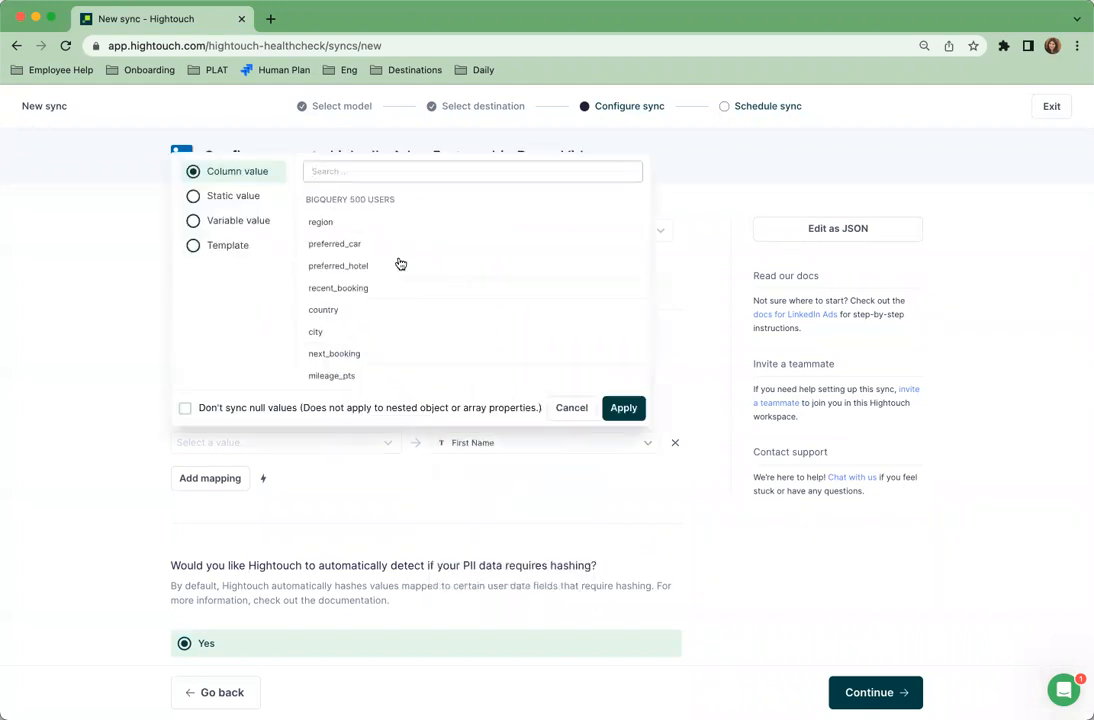
scroll(400, 263, down, 4)
click(352, 305)
click(622, 407)
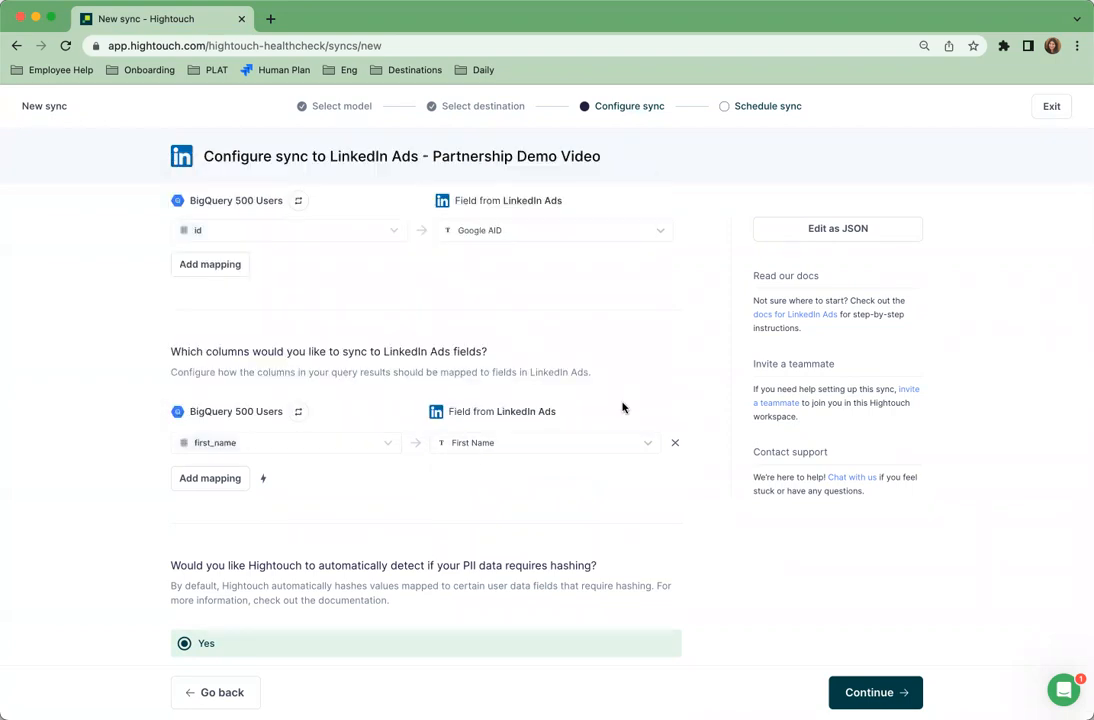
Add a second field mapping from the last_name column to the LinkedIn Ads field Last Name.
click(222, 484)
click(464, 477)
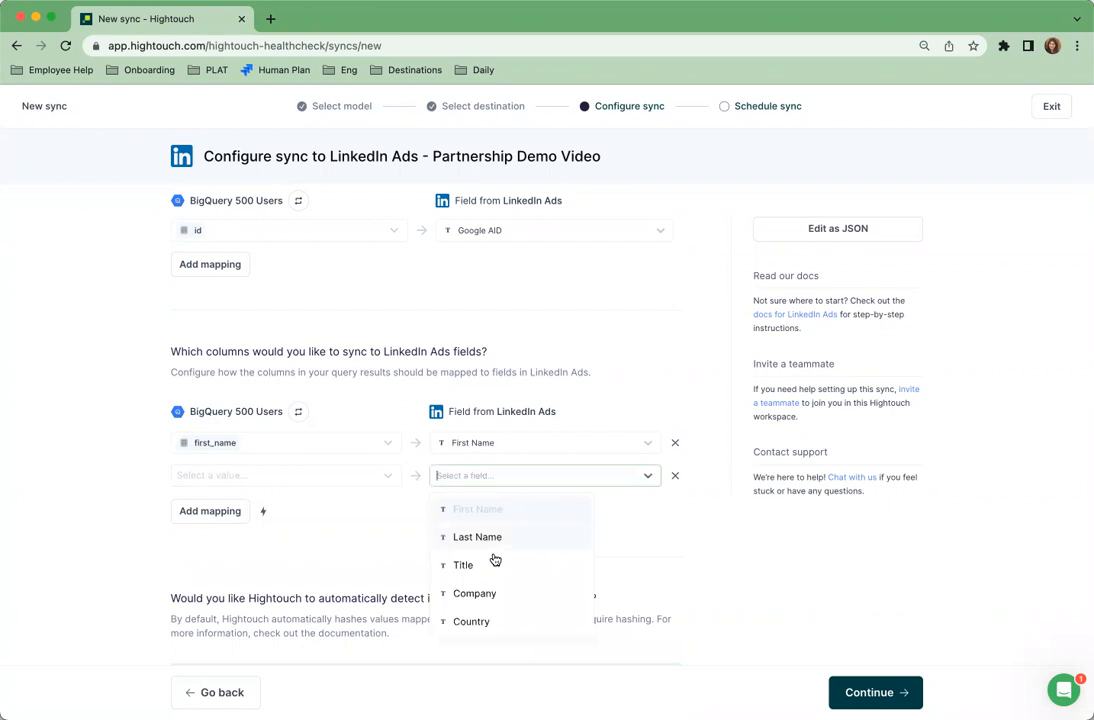
click(491, 539)
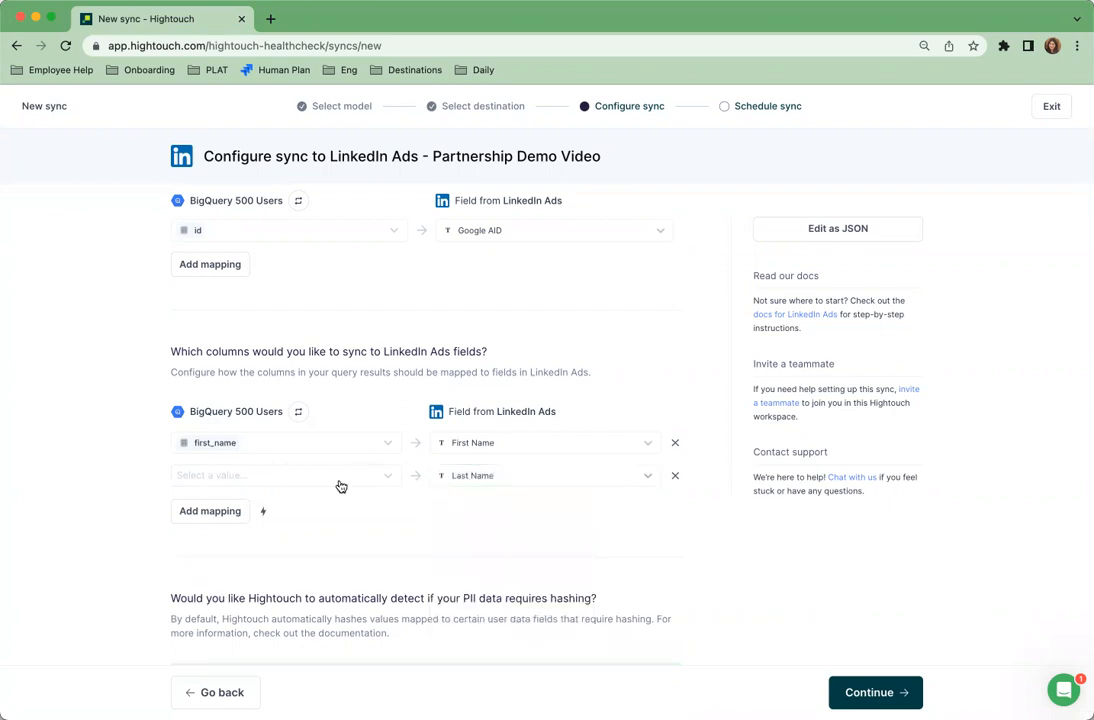
click(341, 486)
scroll(374, 400, down, 5)
click(365, 316)
click(623, 441)
scroll(655, 485, down, 2)
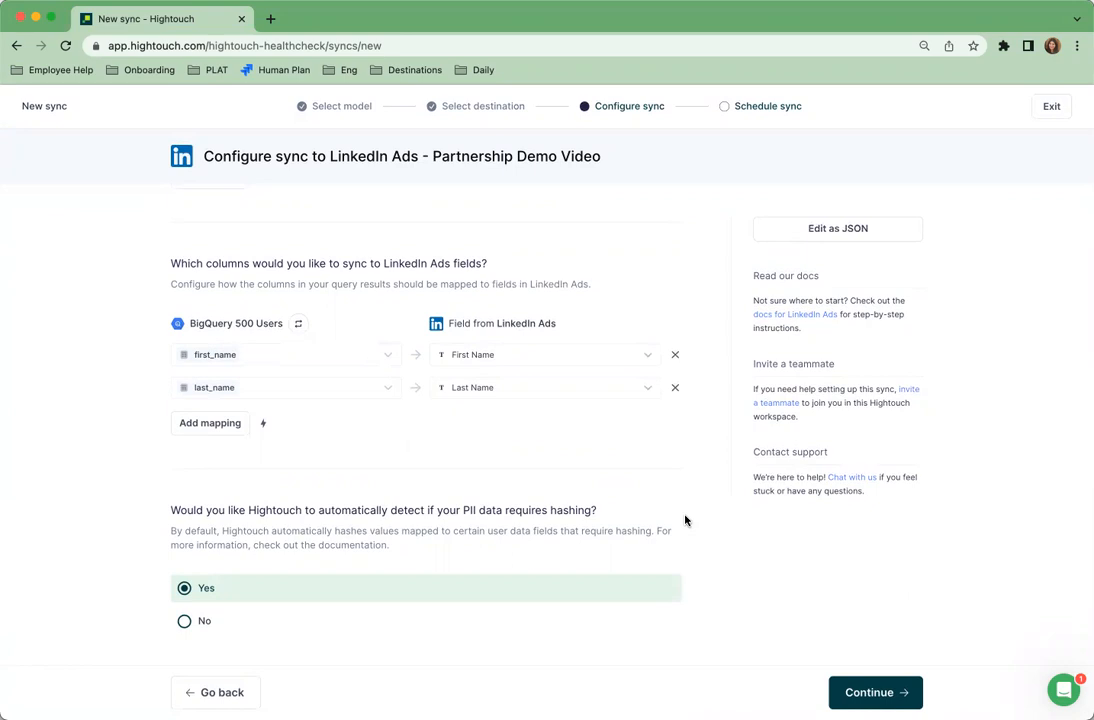
scroll(452, 491, up, 10)
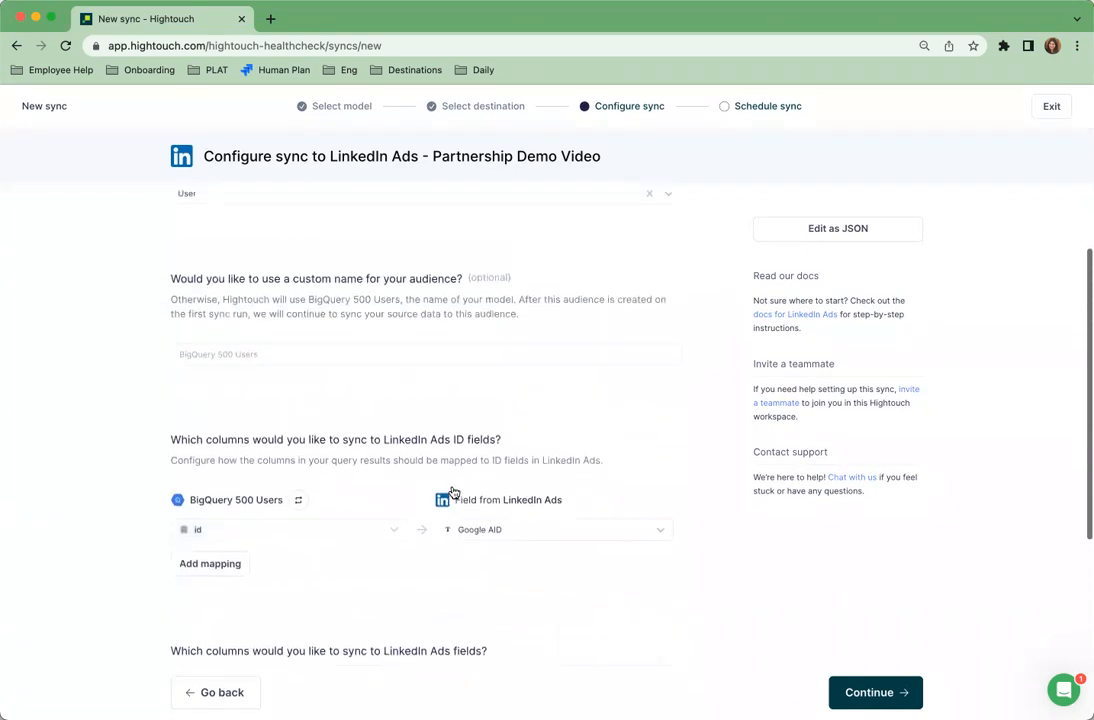
Change the LinkedIn Ads object to sync data to from User to Company.
scroll(450, 489, up, 3)
click(239, 402)
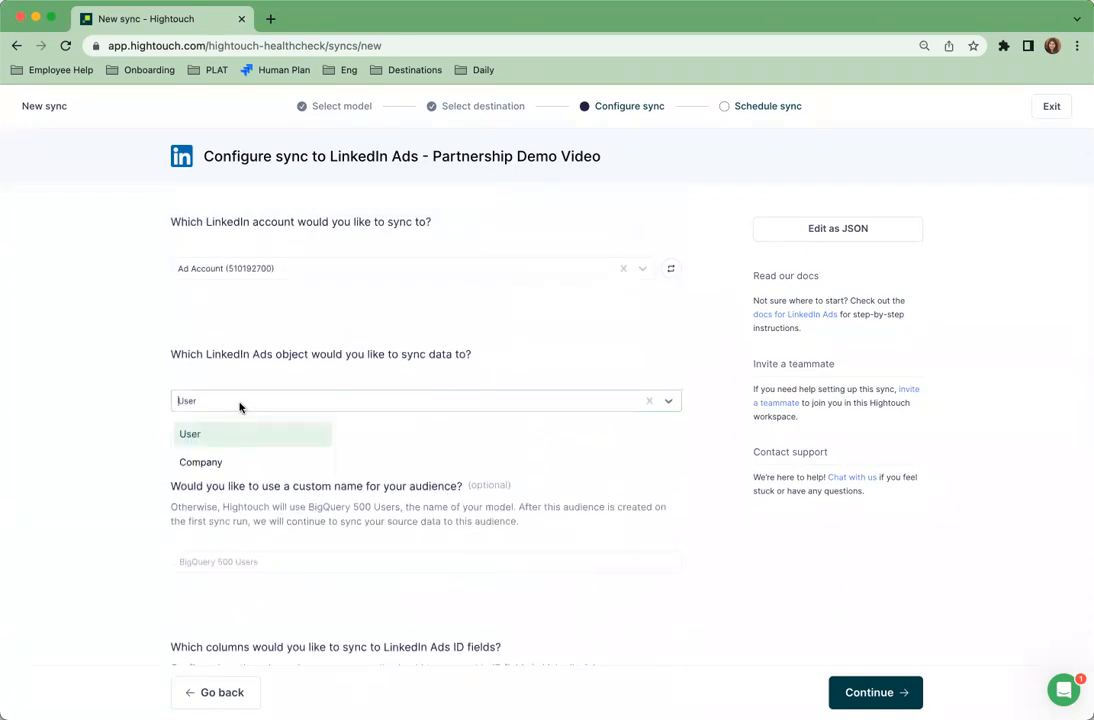
click(228, 461)
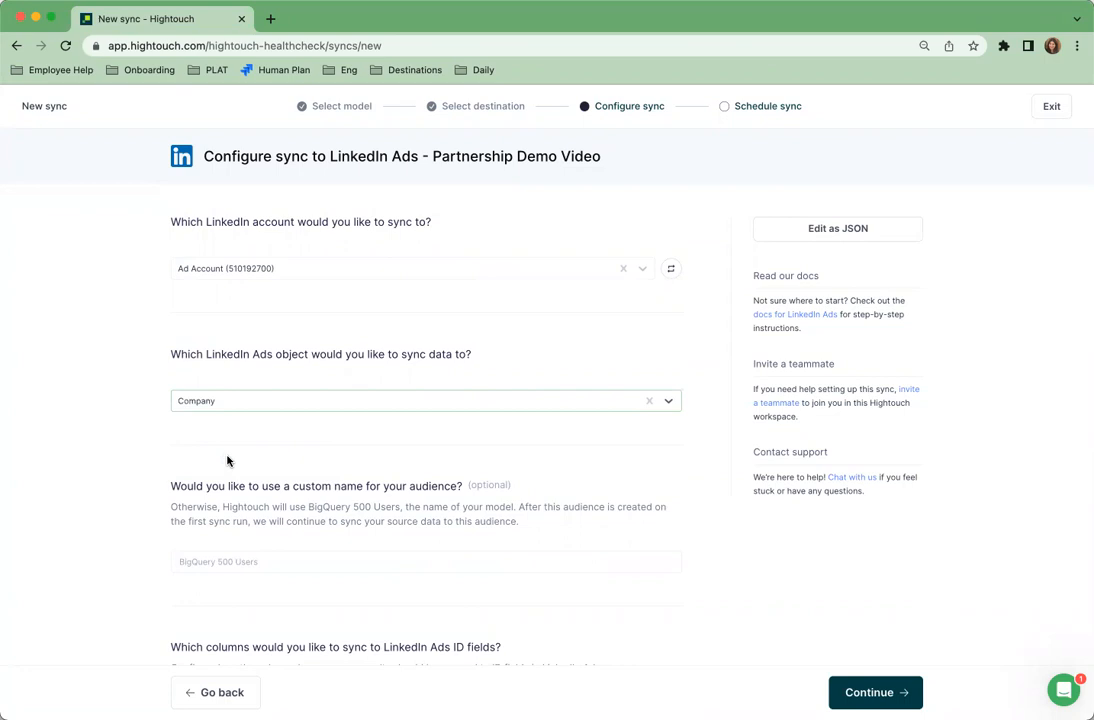
Add an ID field mapping from the last_name column to the LinkedIn Ads field Company Name.
scroll(227, 461, down, 2)
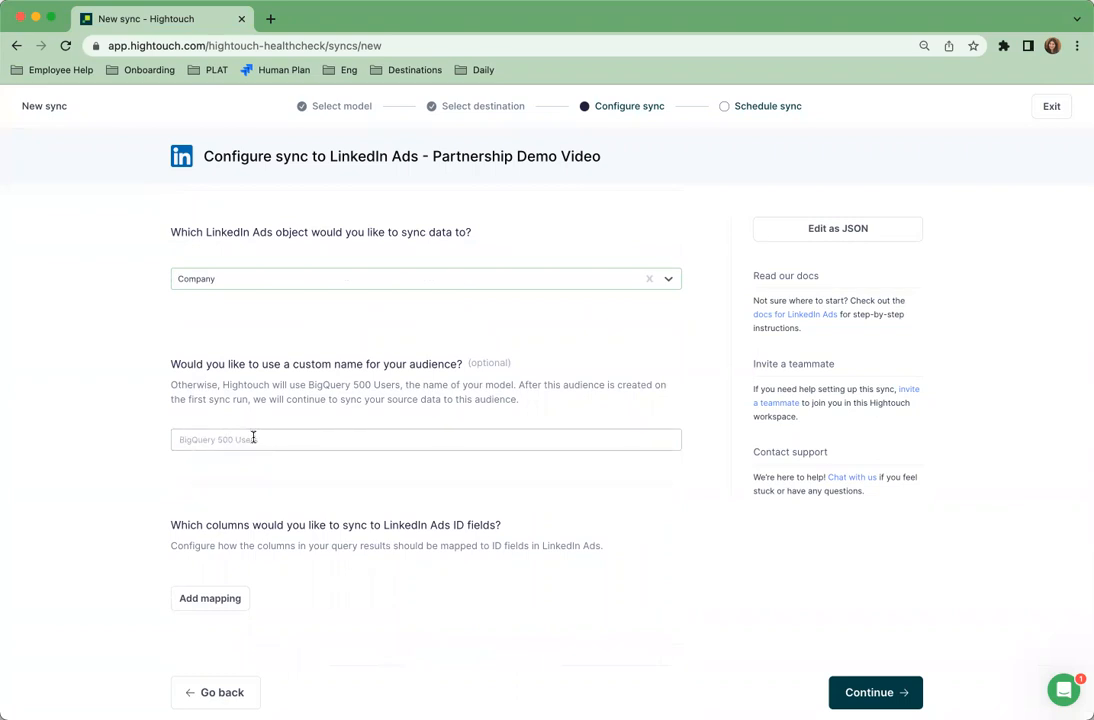
scroll(328, 430, down, 1)
scroll(328, 432, down, 2)
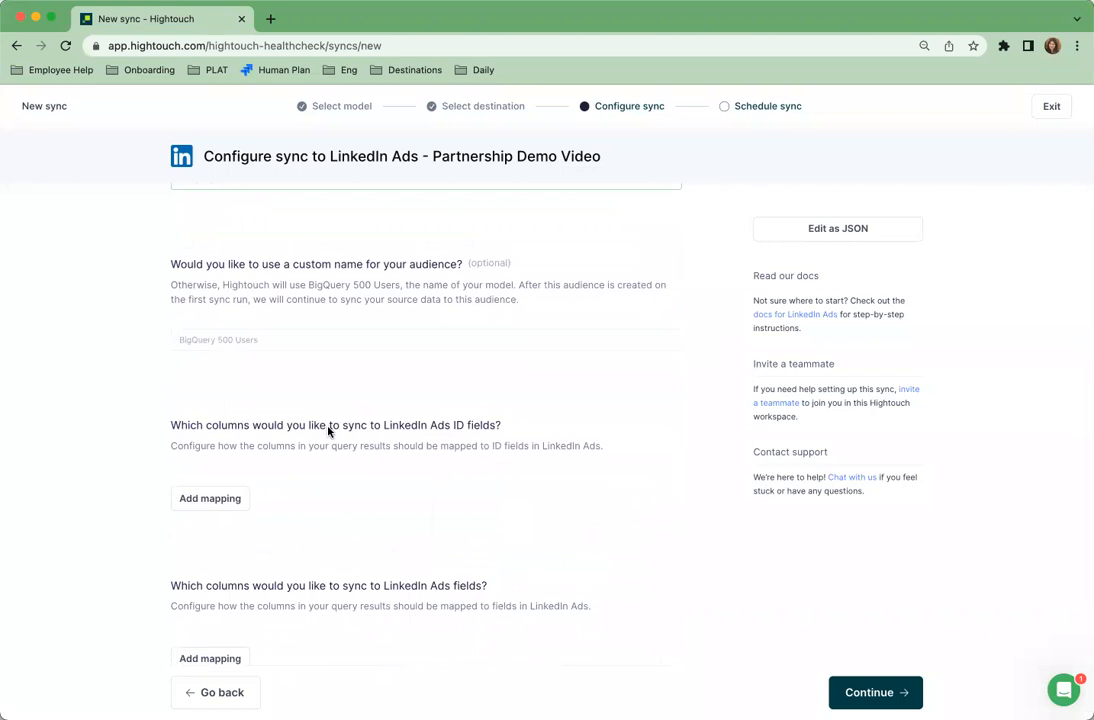
scroll(328, 432, down, 1)
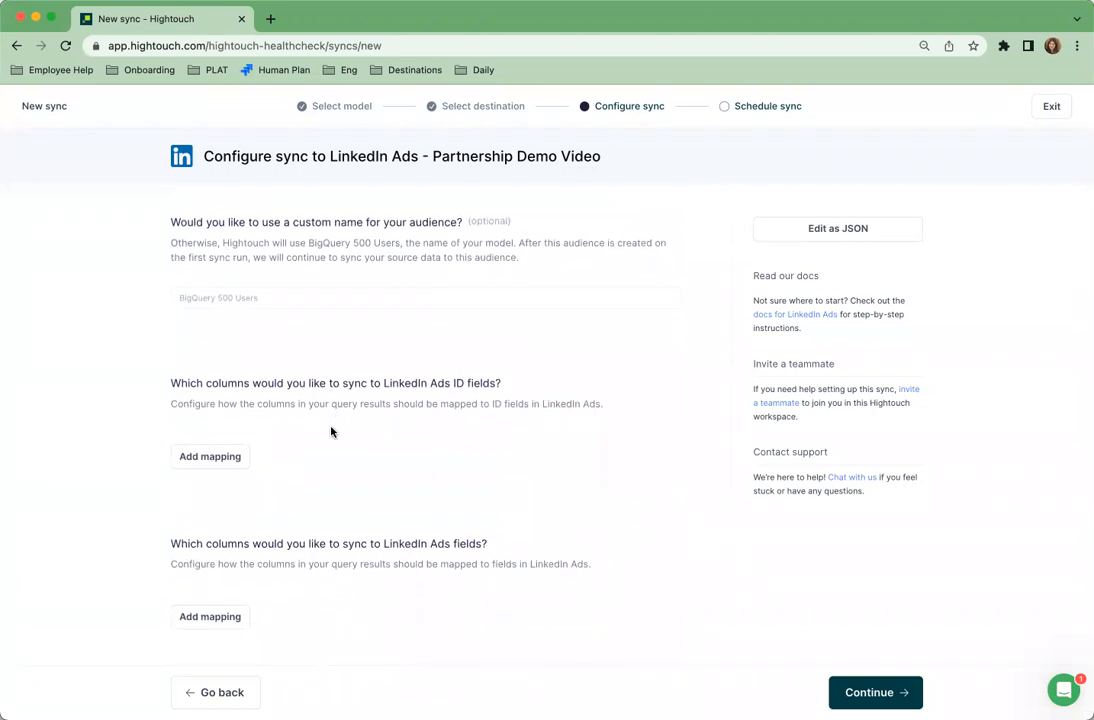
scroll(281, 442, down, 1)
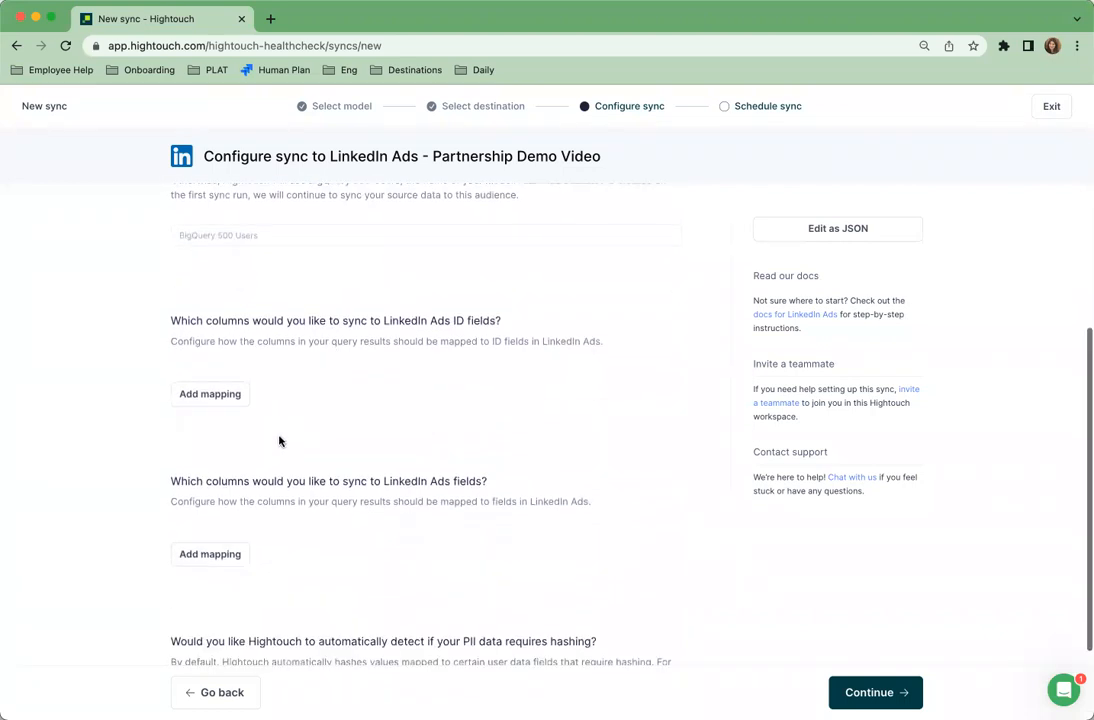
click(217, 396)
click(545, 414)
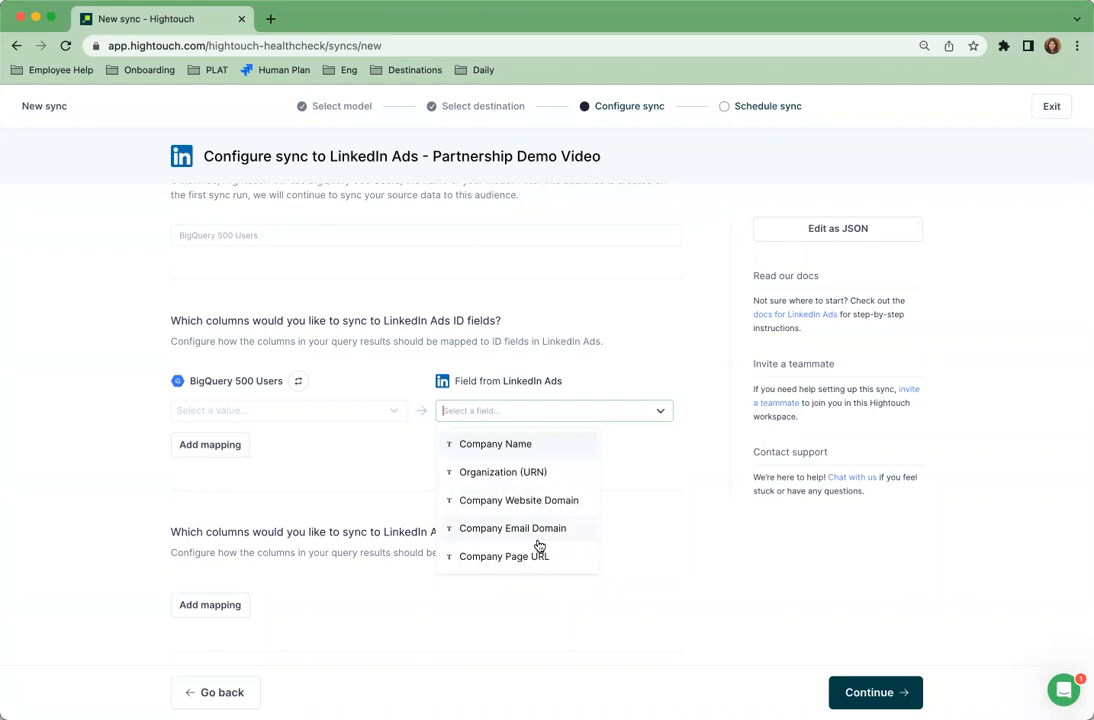
click(501, 449)
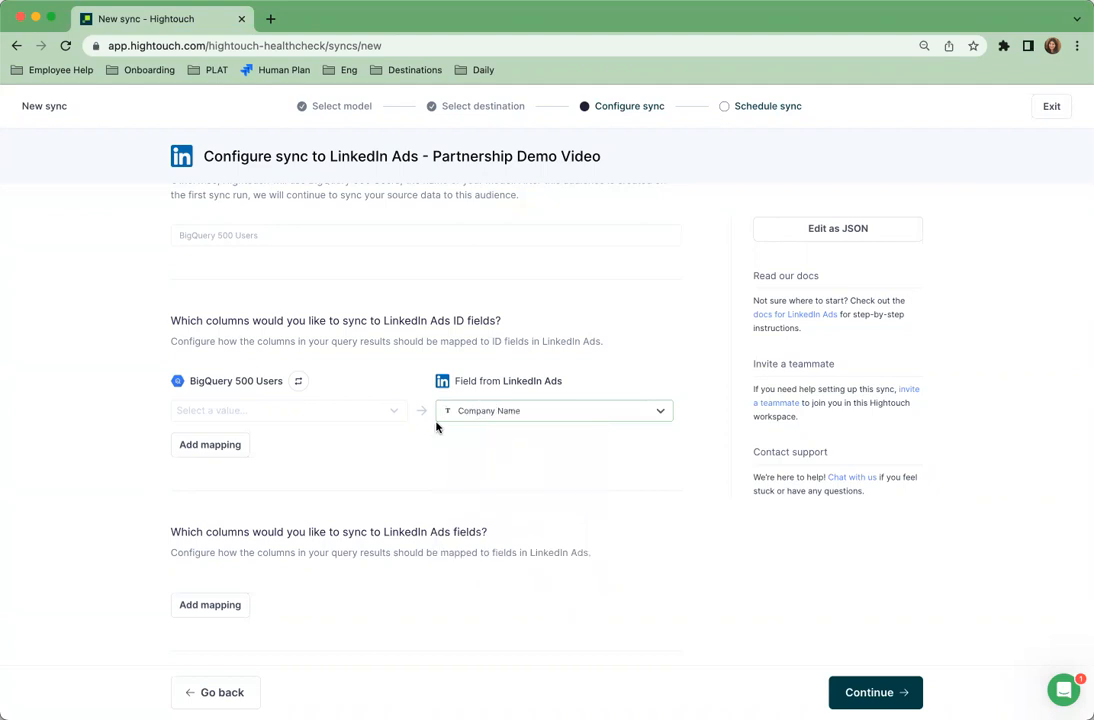
click(254, 411)
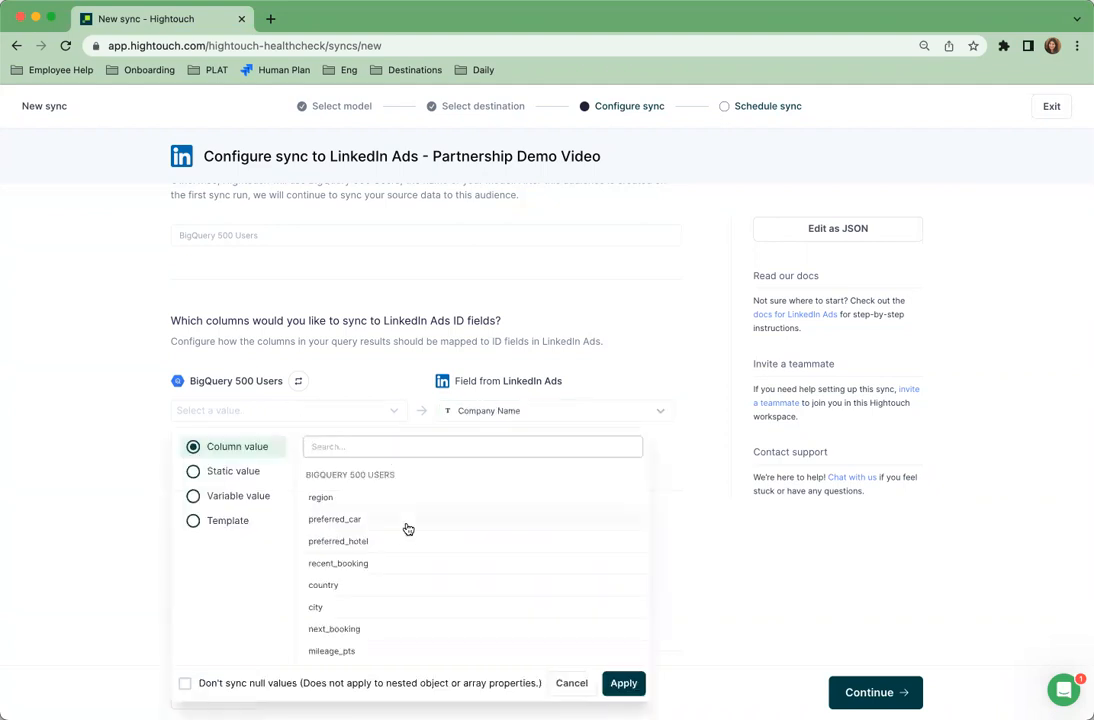
scroll(408, 529, down, 5)
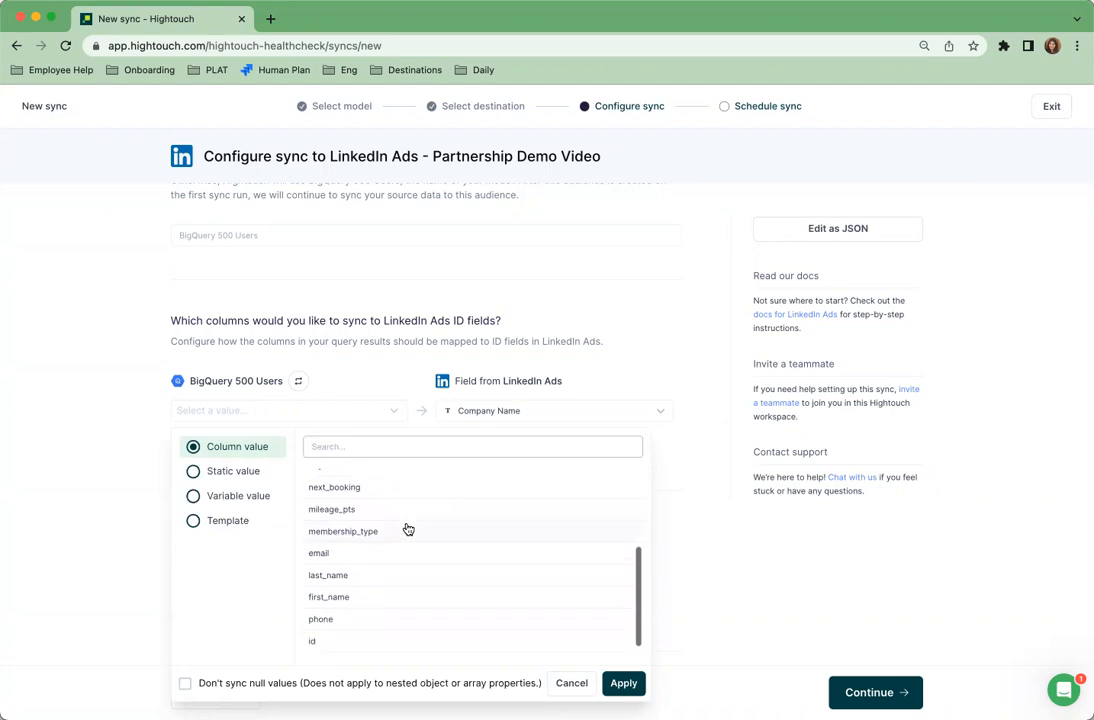
scroll(408, 529, up, 3)
scroll(408, 529, up, 1)
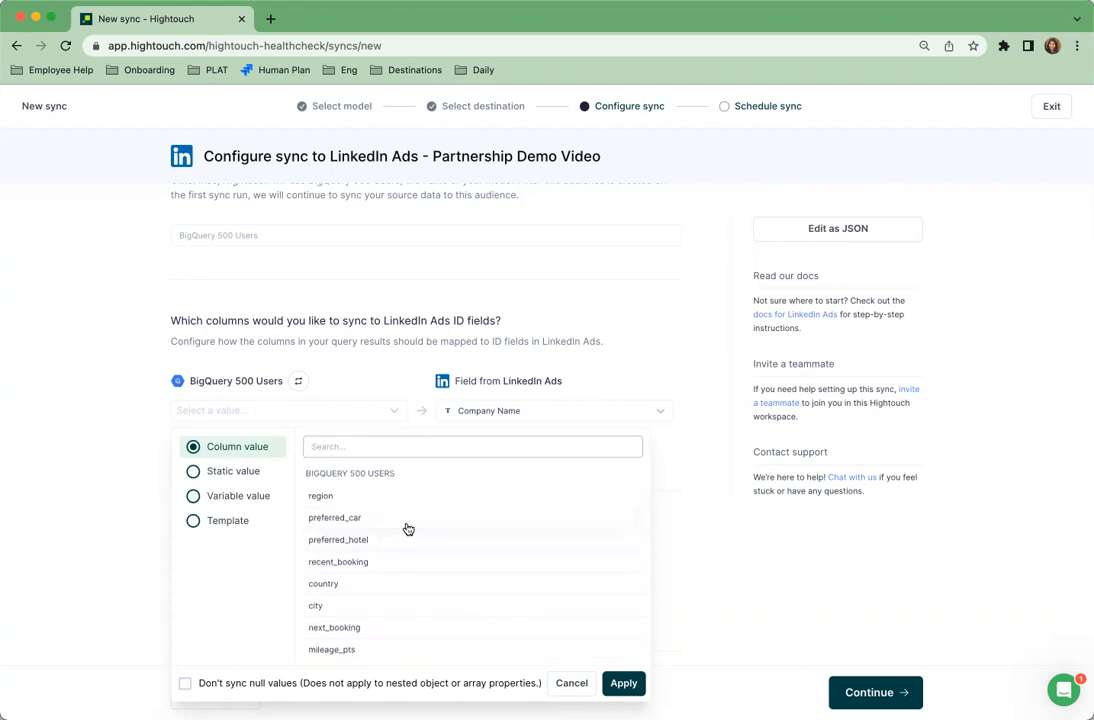
scroll(408, 529, down, 5)
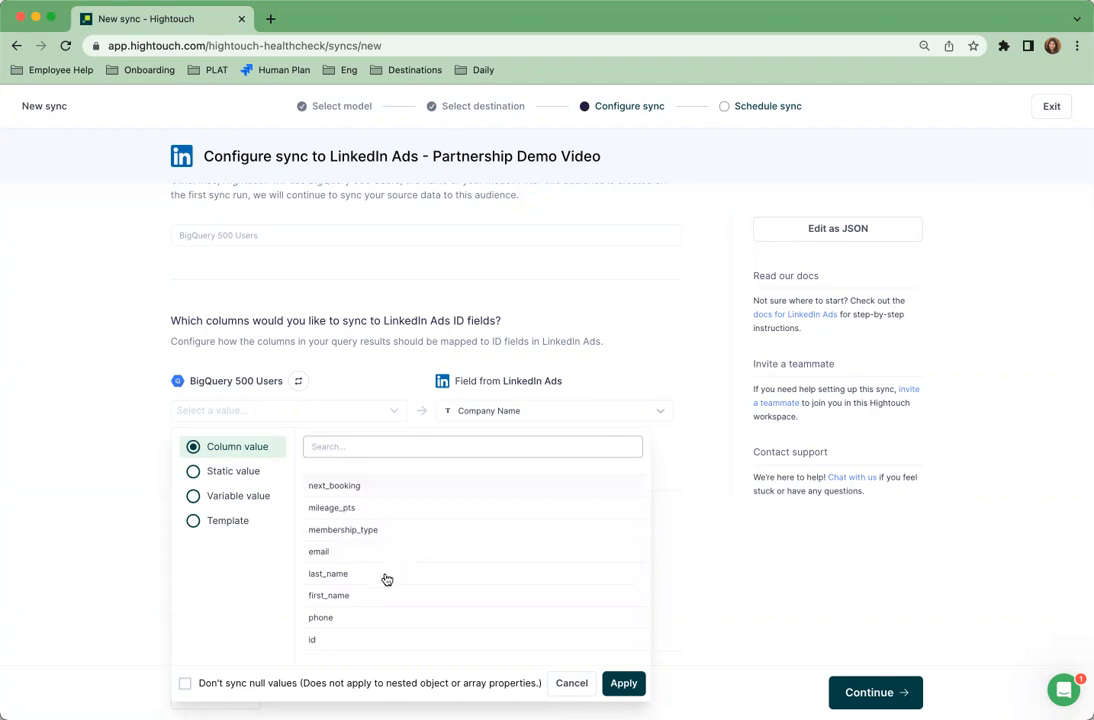
click(385, 582)
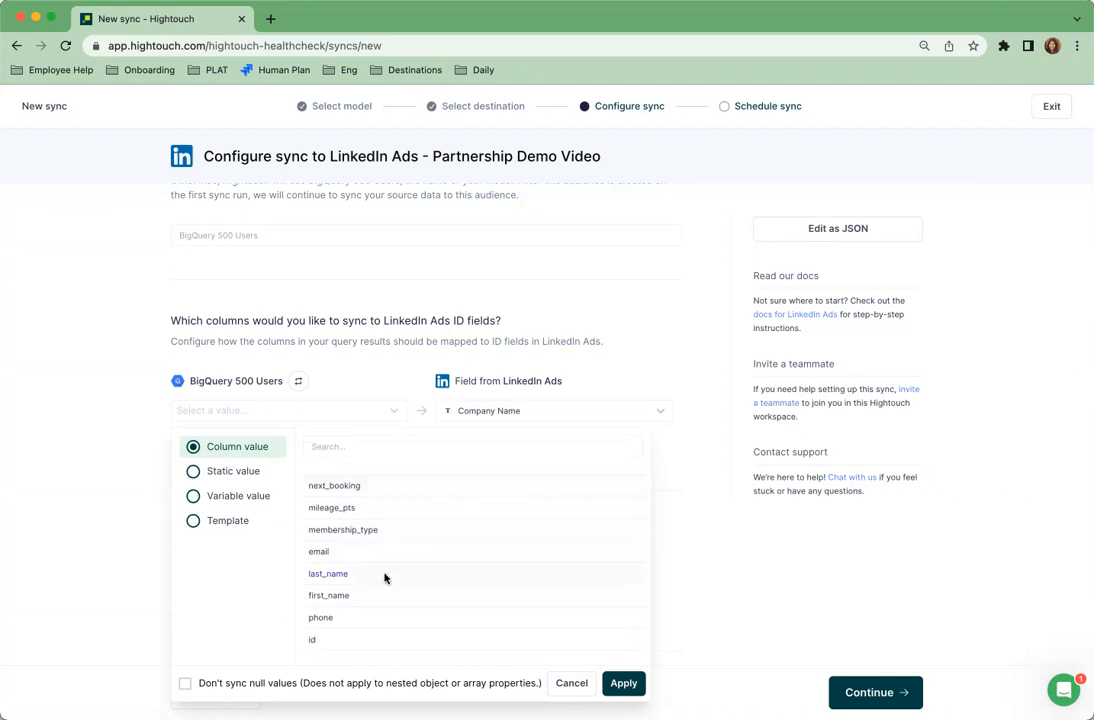
click(621, 683)
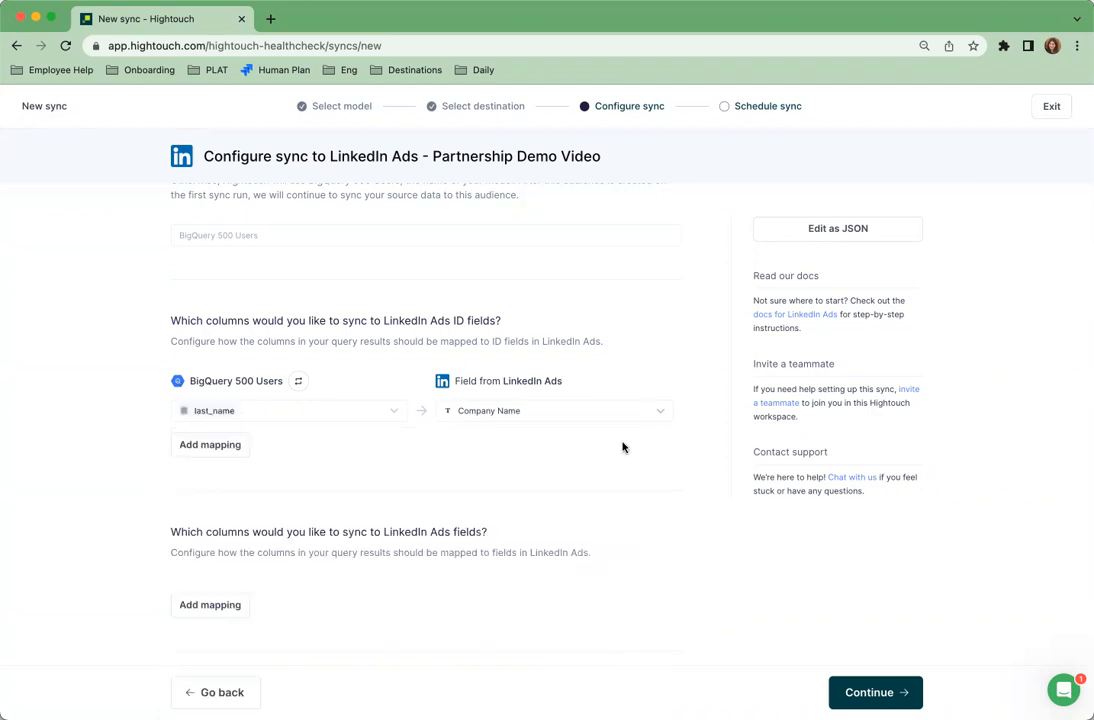
Add a second, blank mapping row for the LinkedIn Ads ID fields.
scroll(623, 447, down, 3)
scroll(623, 447, down, 1)
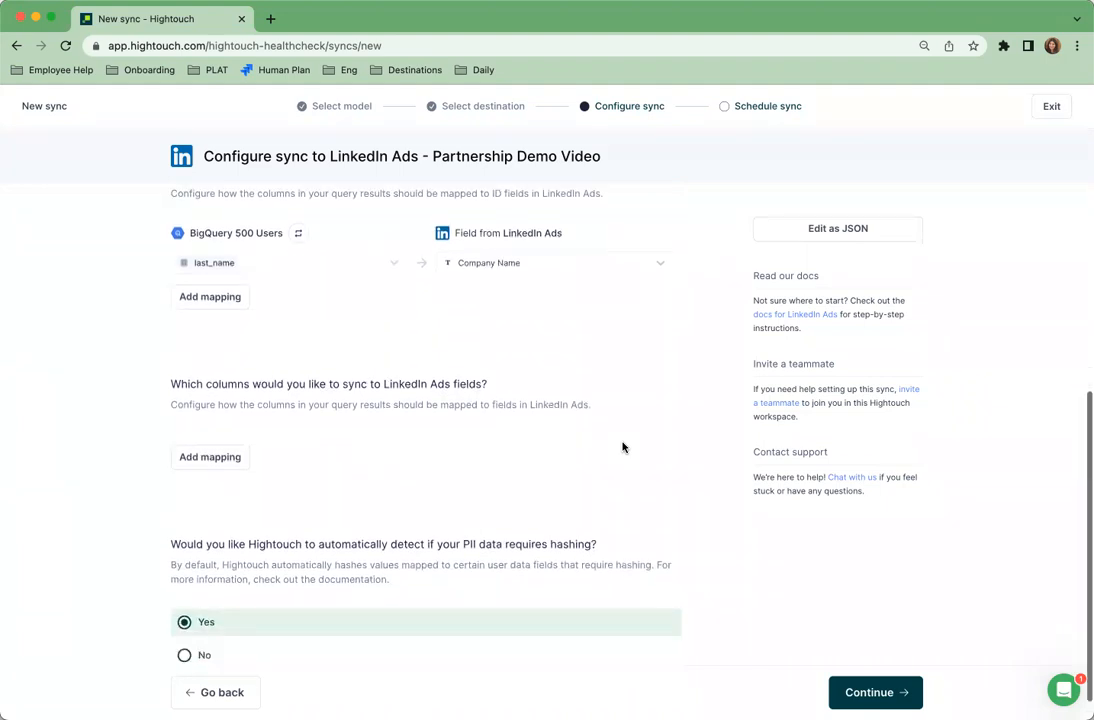
click(212, 297)
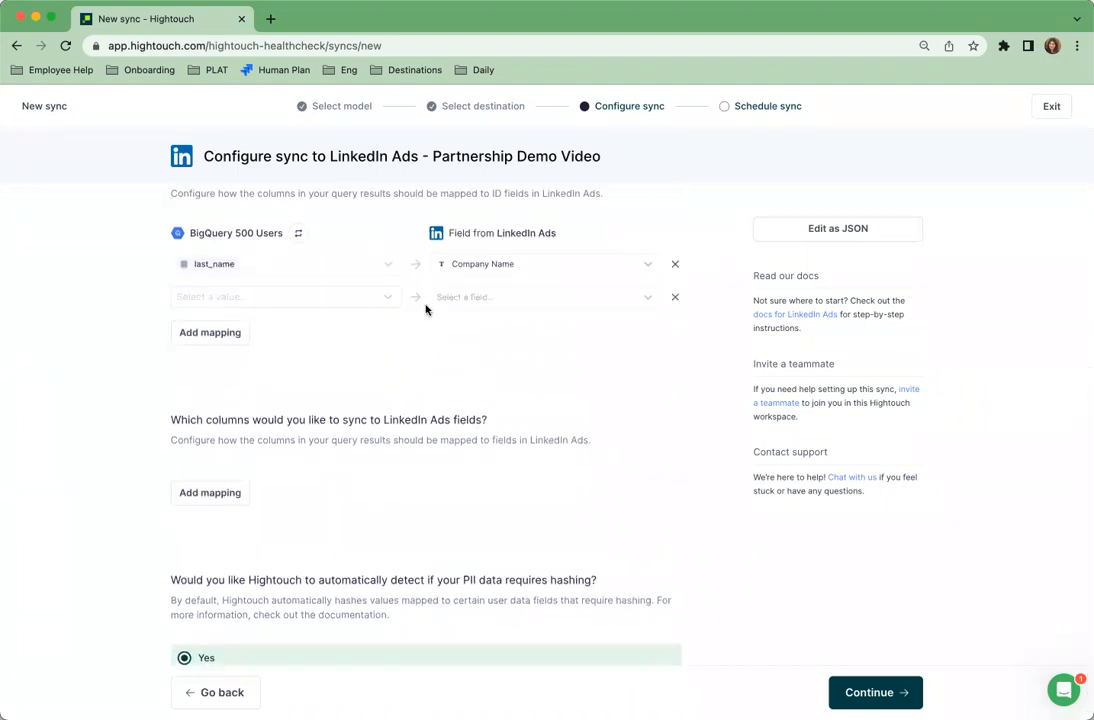
Add a mapping for the non-ID LinkedIn Ads fields from the city column to City.
scroll(427, 310, up, 1)
scroll(435, 393, down, 1)
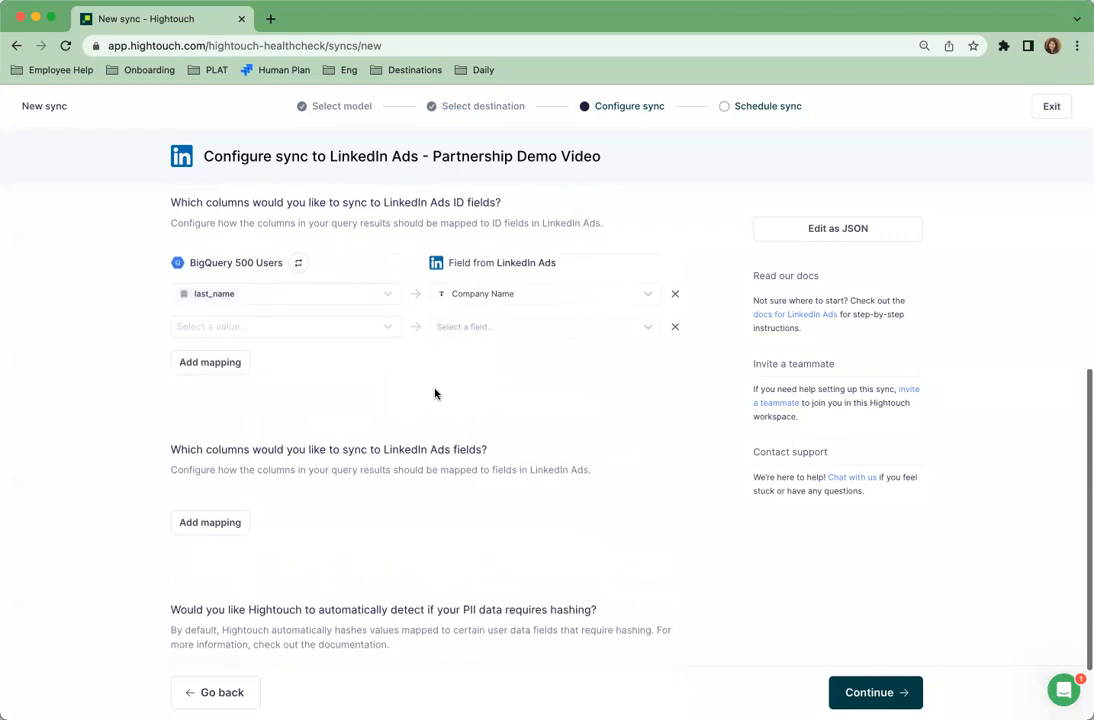
scroll(435, 393, down, 1)
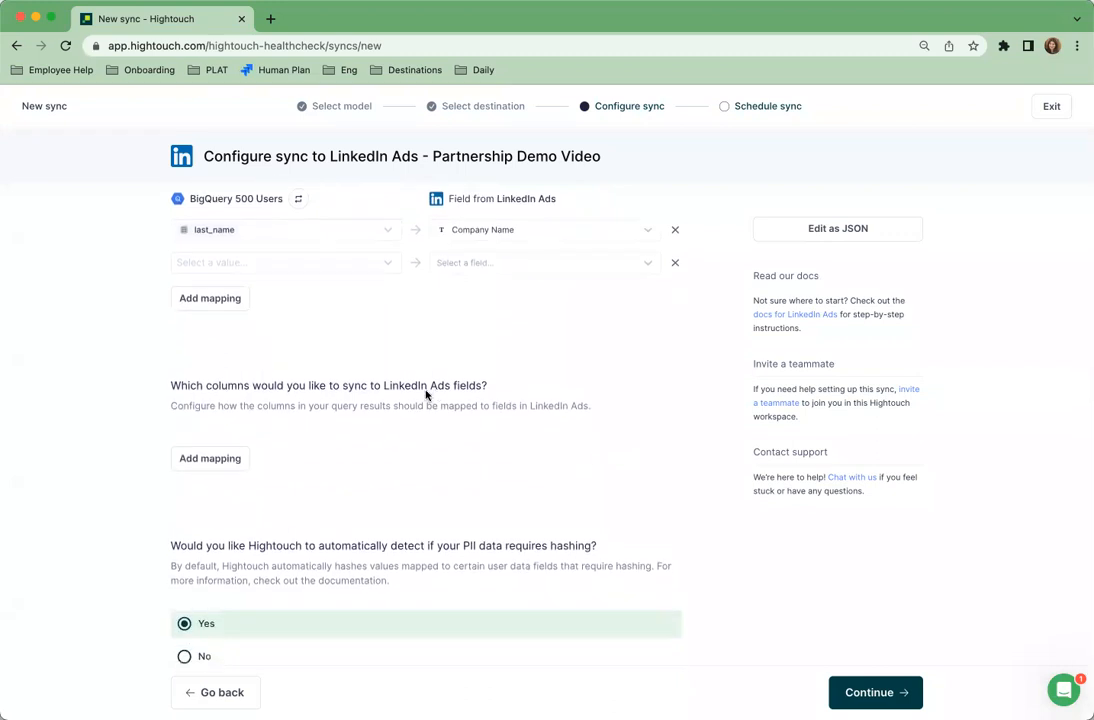
click(233, 460)
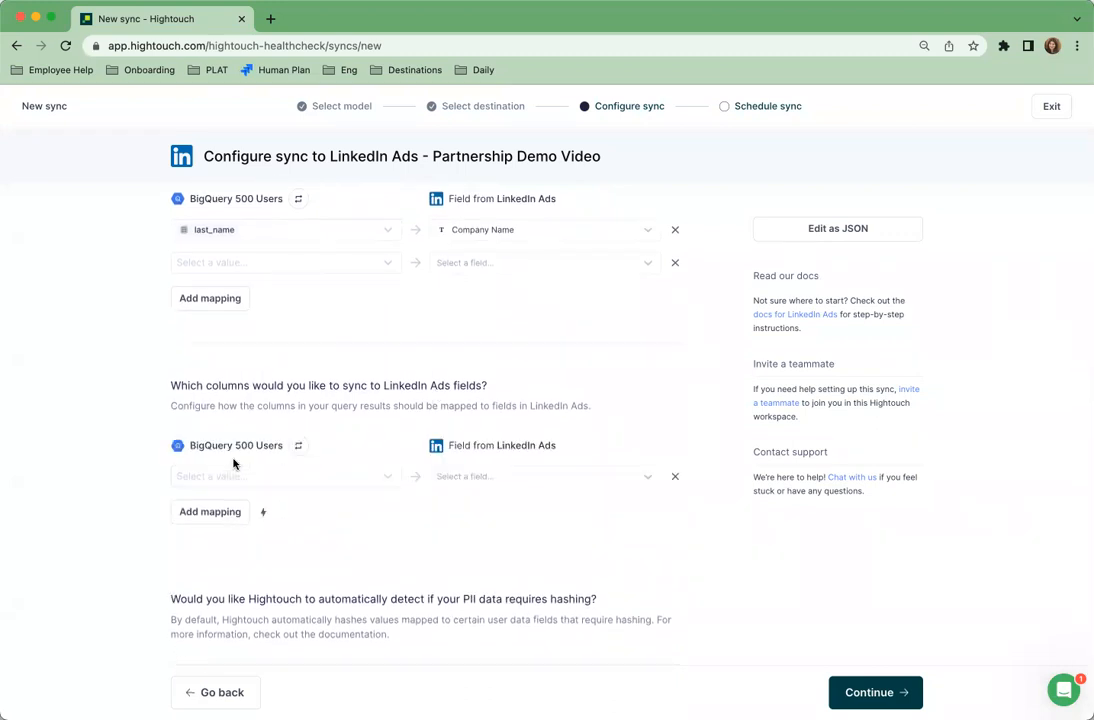
scroll(502, 390, down, 1)
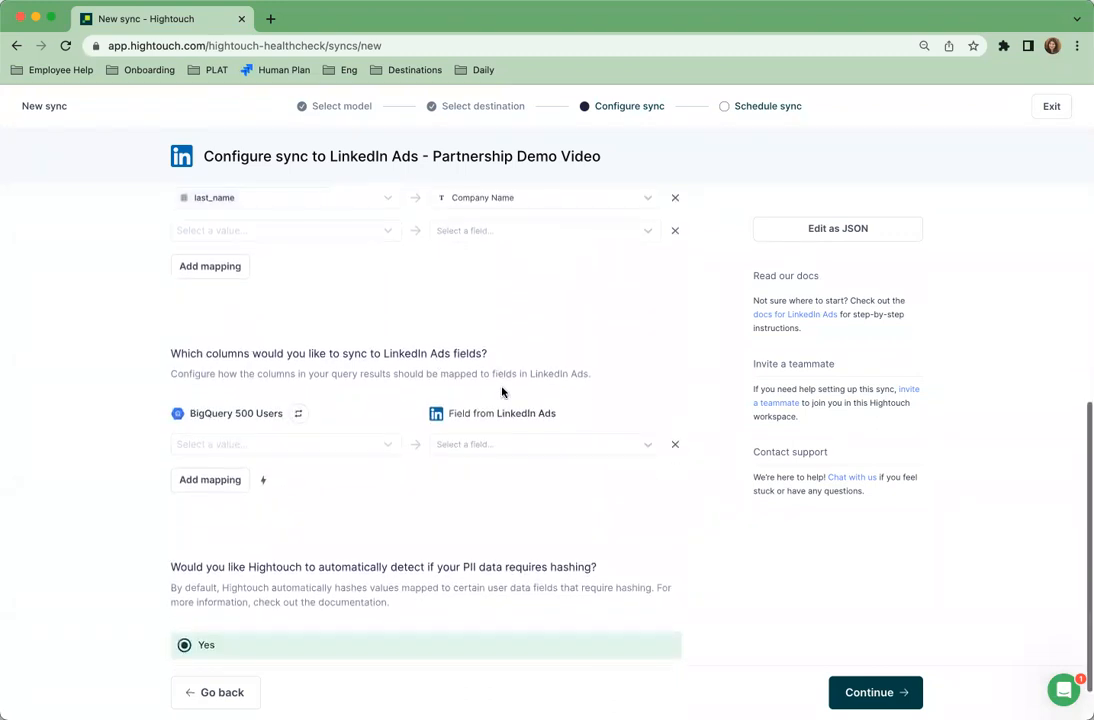
click(540, 446)
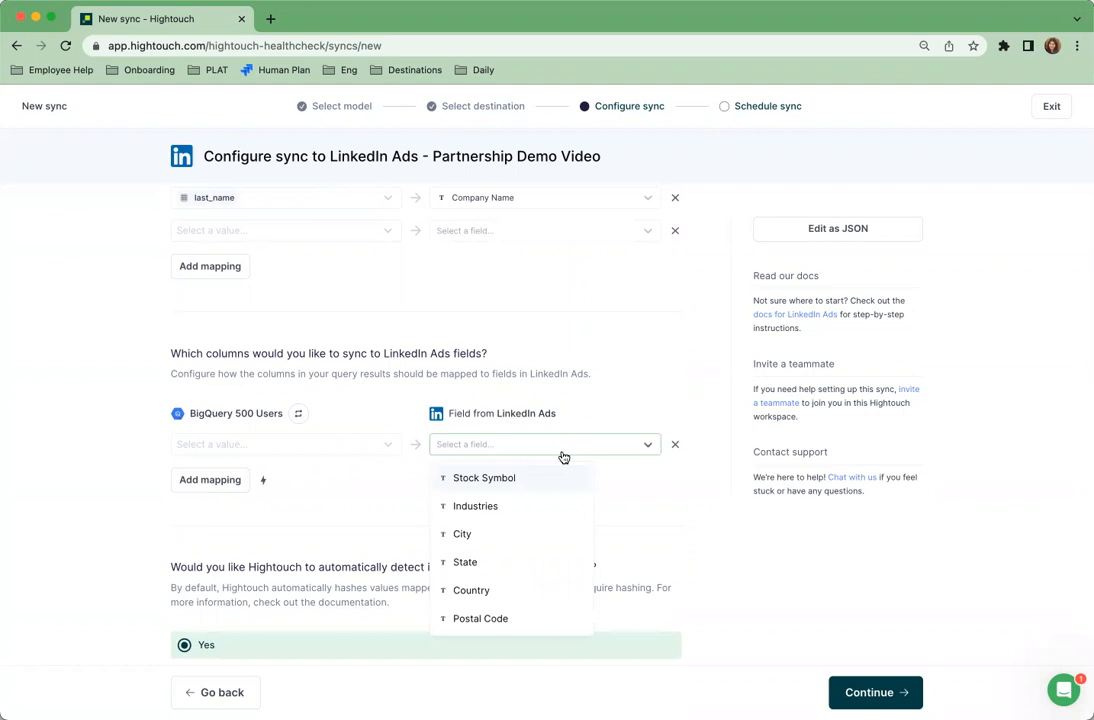
scroll(563, 457, down, 1)
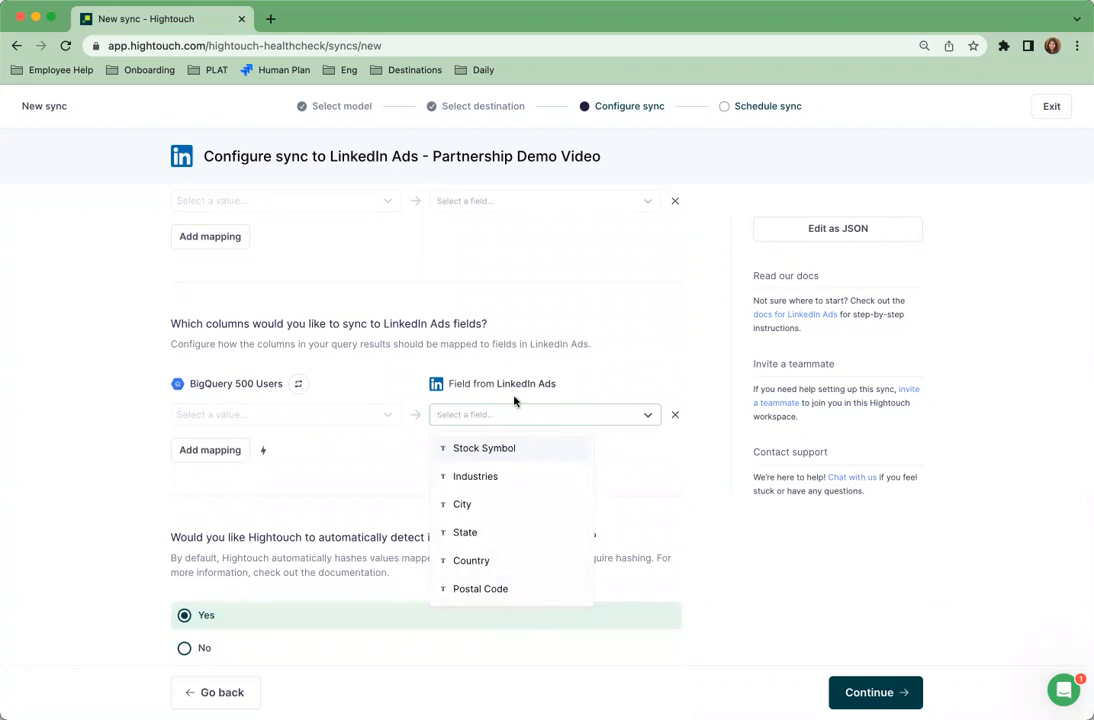
click(491, 502)
click(315, 417)
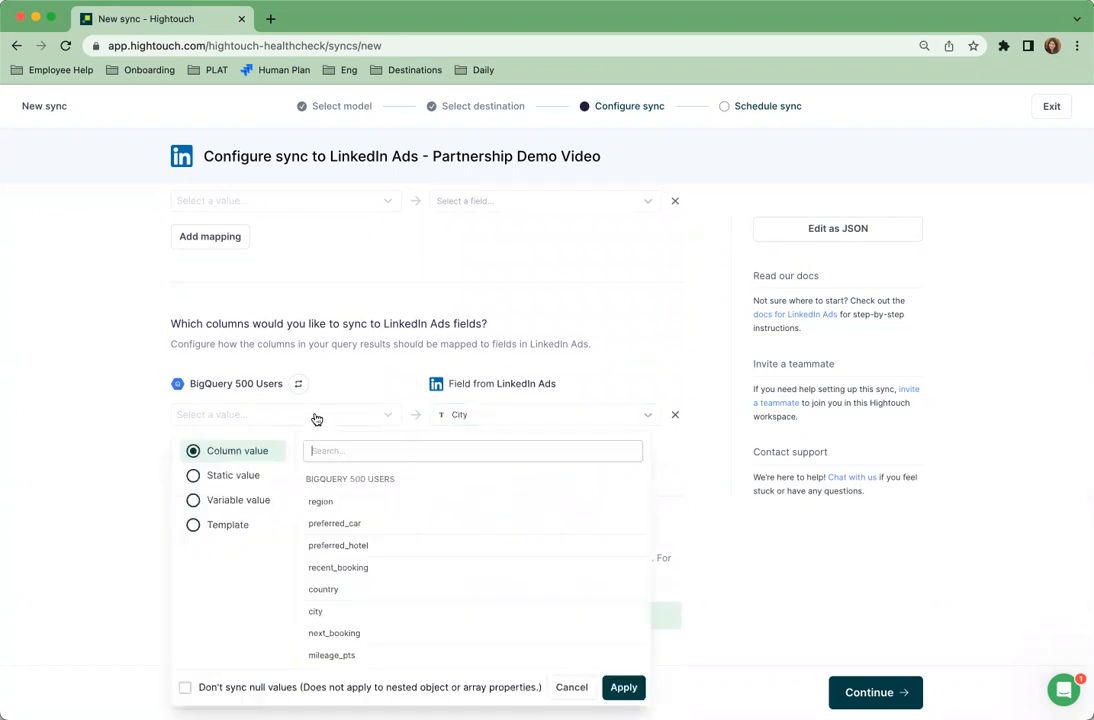
click(368, 612)
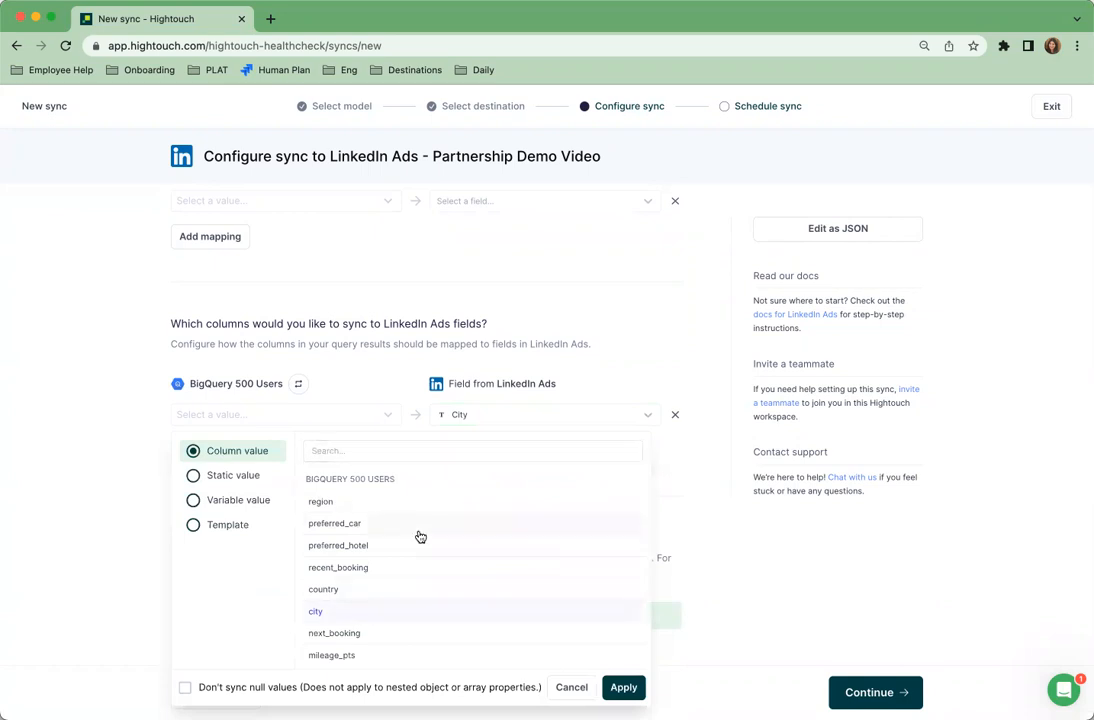
click(622, 687)
Add a second non-ID field mapping from the country column to the LinkedIn Ads field Country.
click(230, 454)
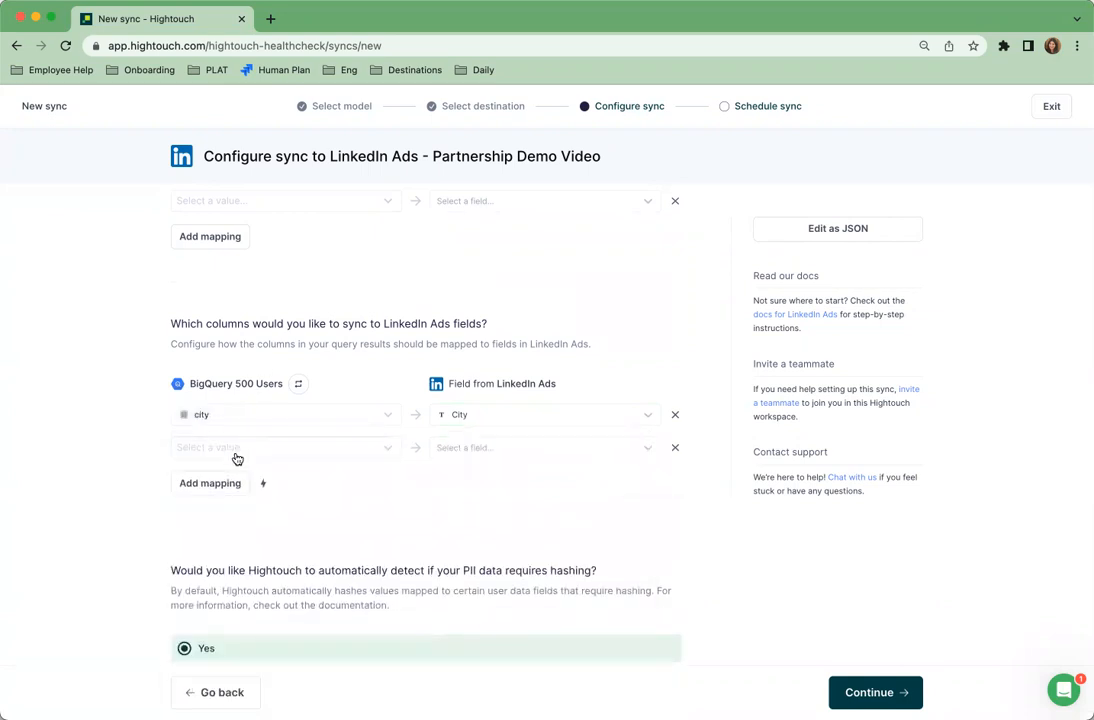
click(455, 449)
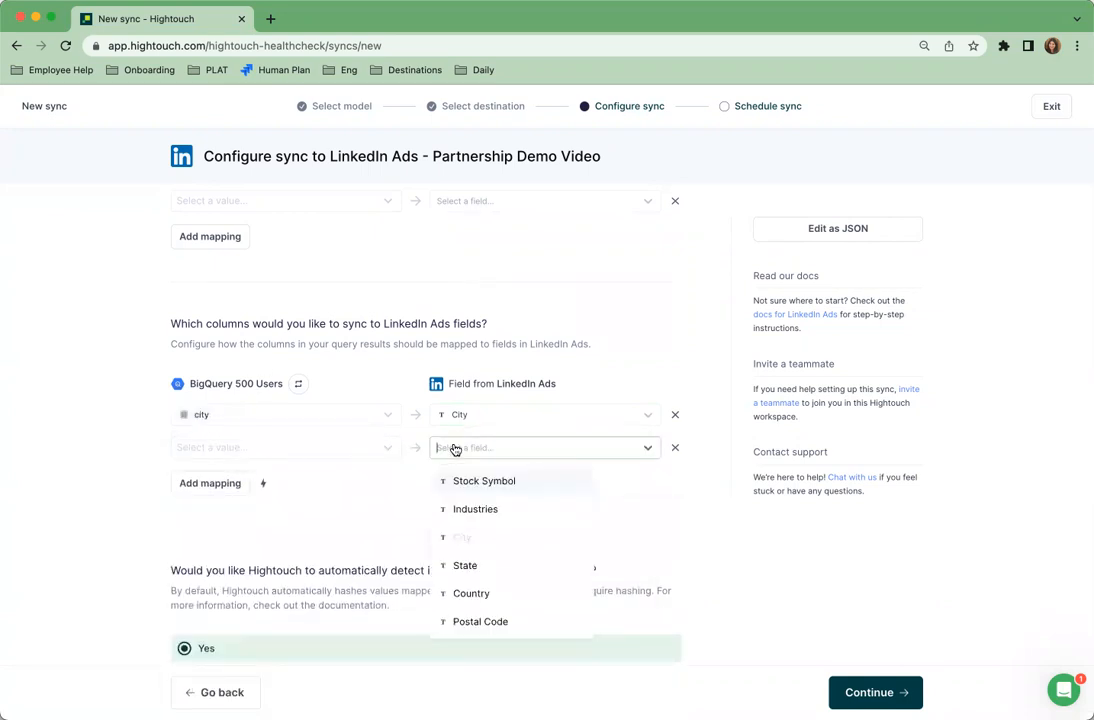
click(465, 565)
click(293, 458)
scroll(333, 362, down, 5)
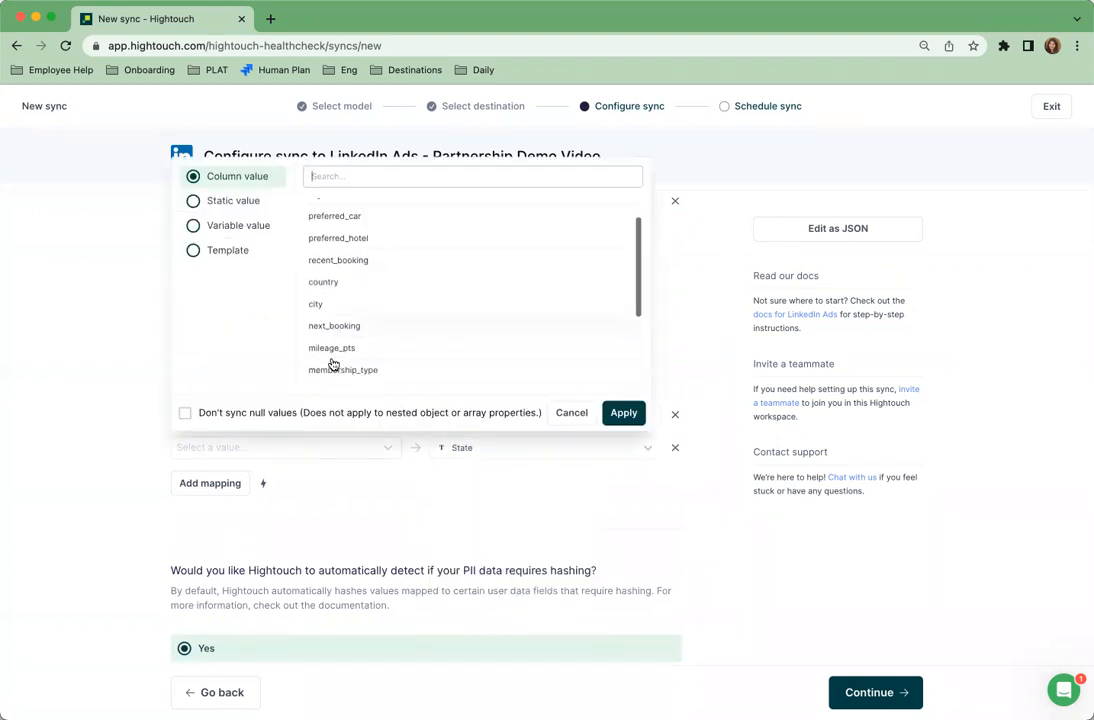
scroll(333, 362, up, 5)
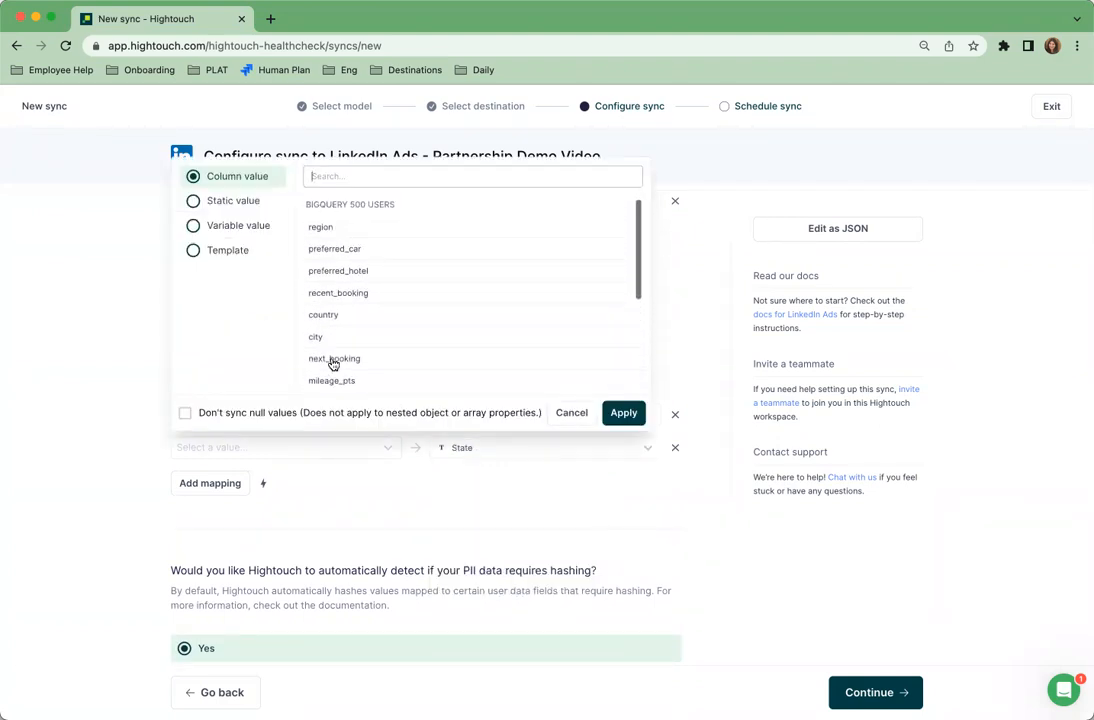
click(338, 316)
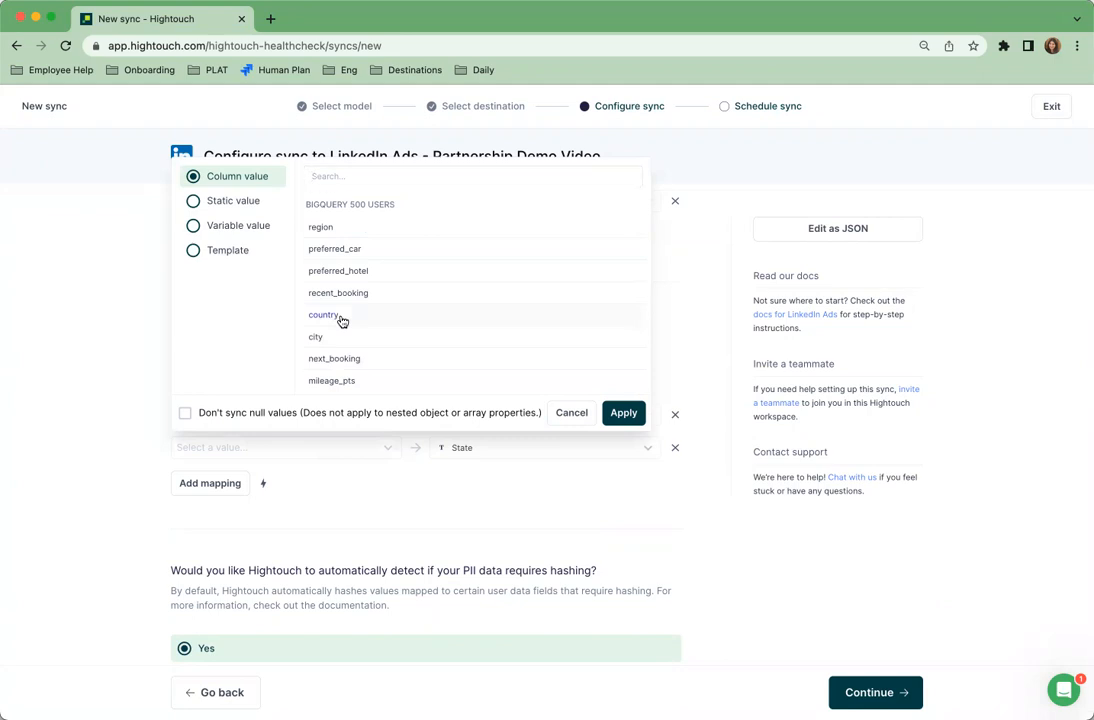
click(623, 413)
click(575, 445)
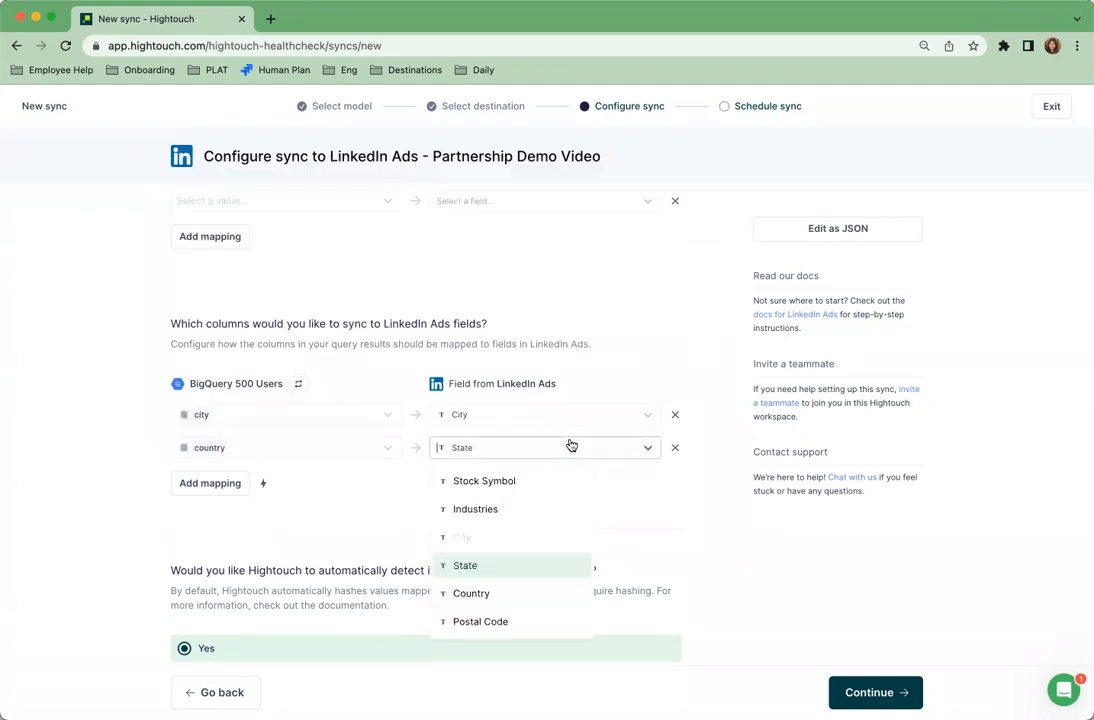
click(486, 593)
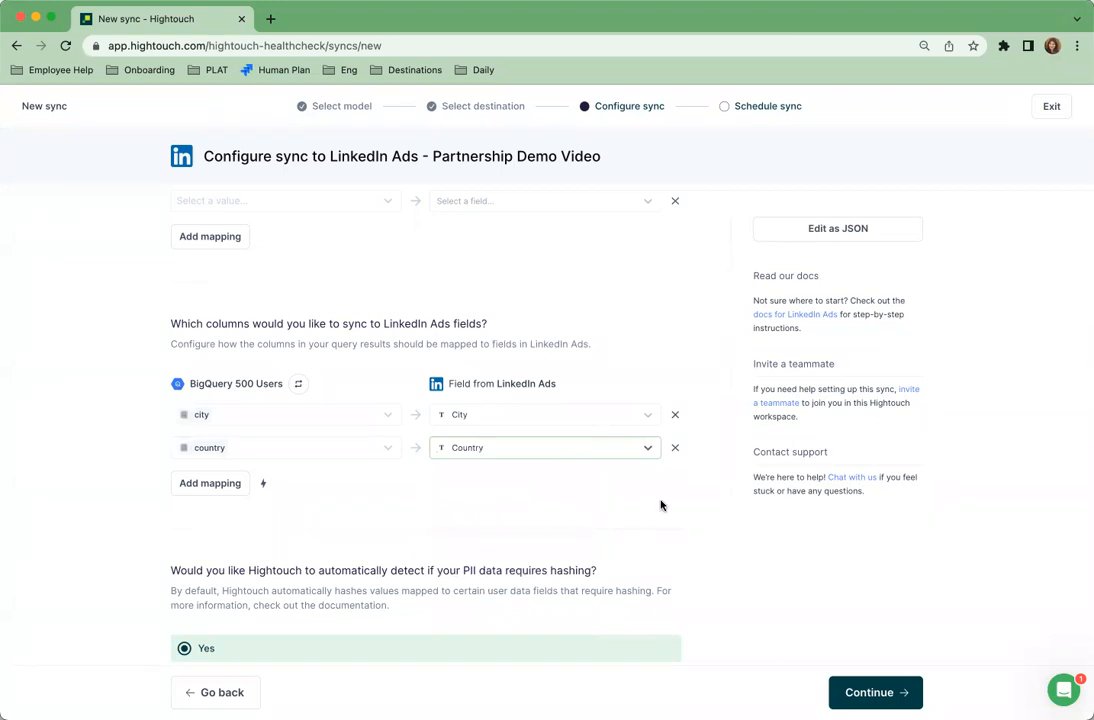
Try to continue to the sync schedule, and remove the blank second row from the ID field mappings.
scroll(664, 500, down, 2)
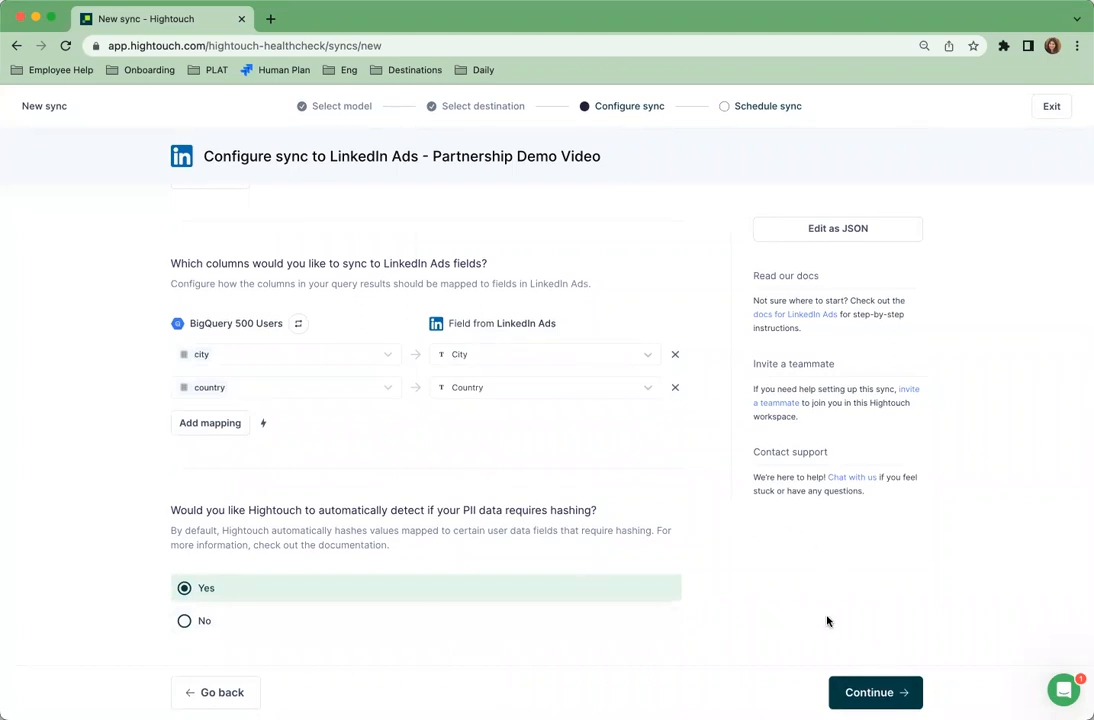
click(873, 693)
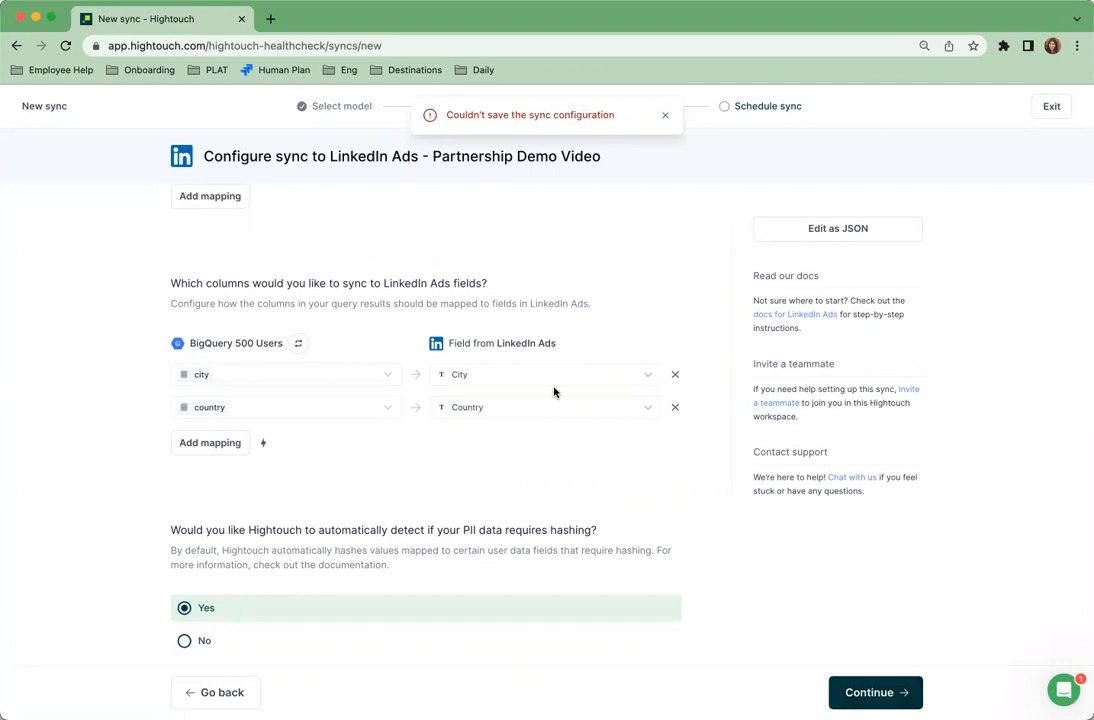
scroll(491, 347, up, 5)
scroll(491, 347, down, 3)
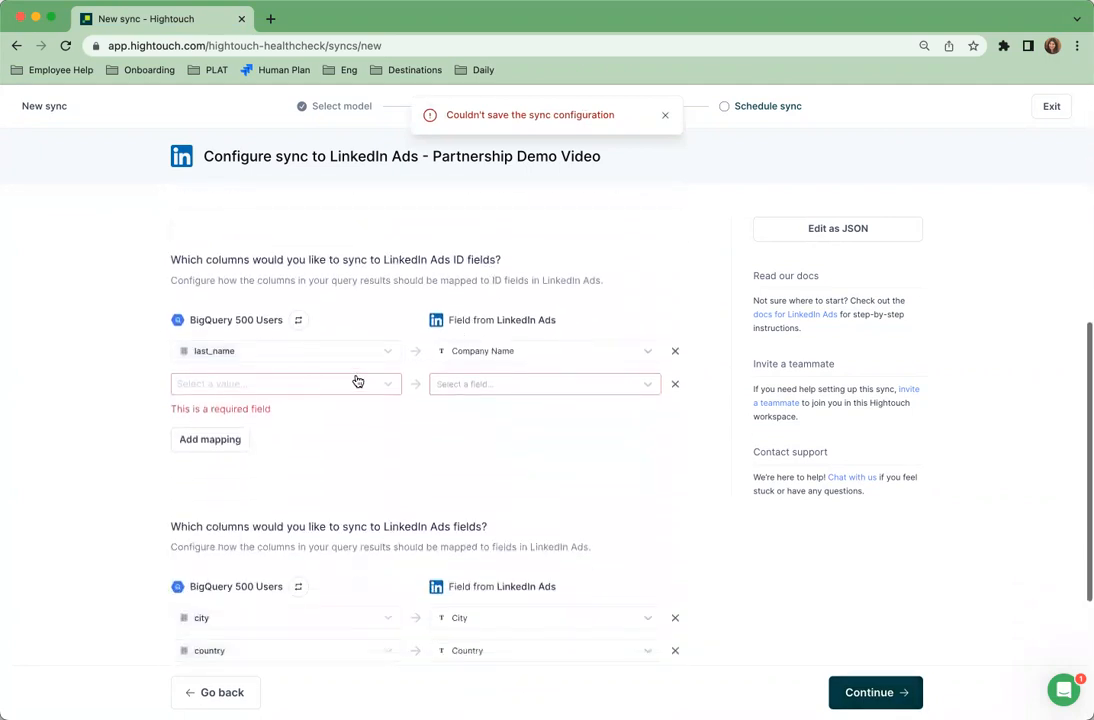
click(675, 385)
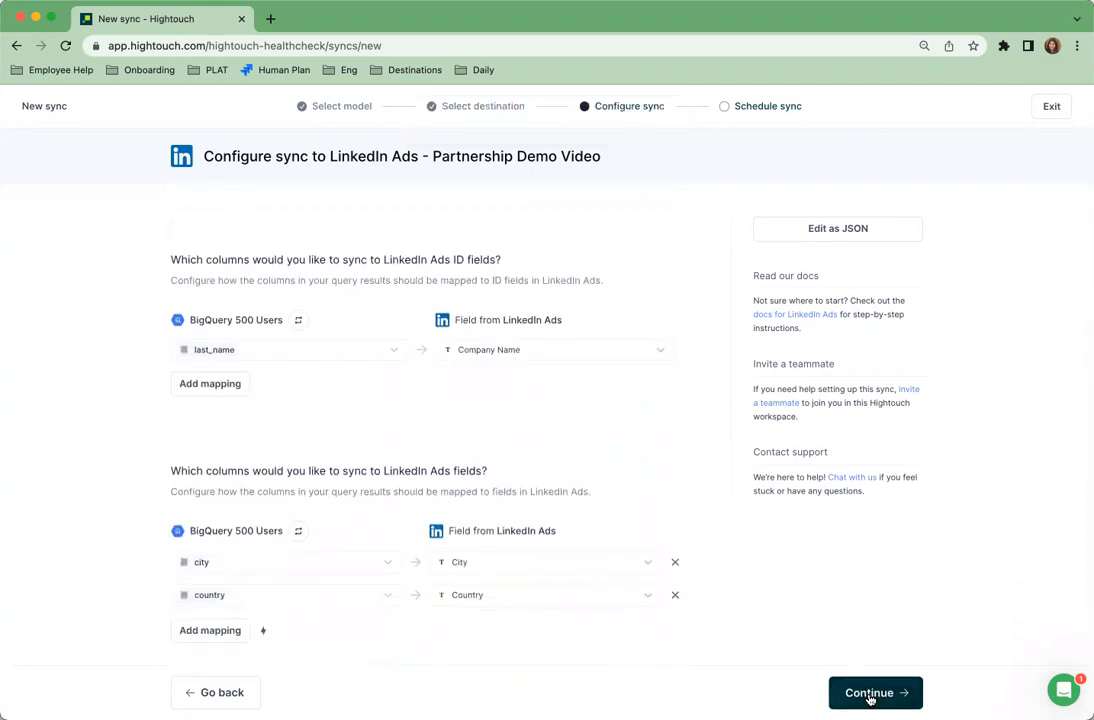
Proceed from the finished field mappings to the sync's schedule settings.
click(869, 693)
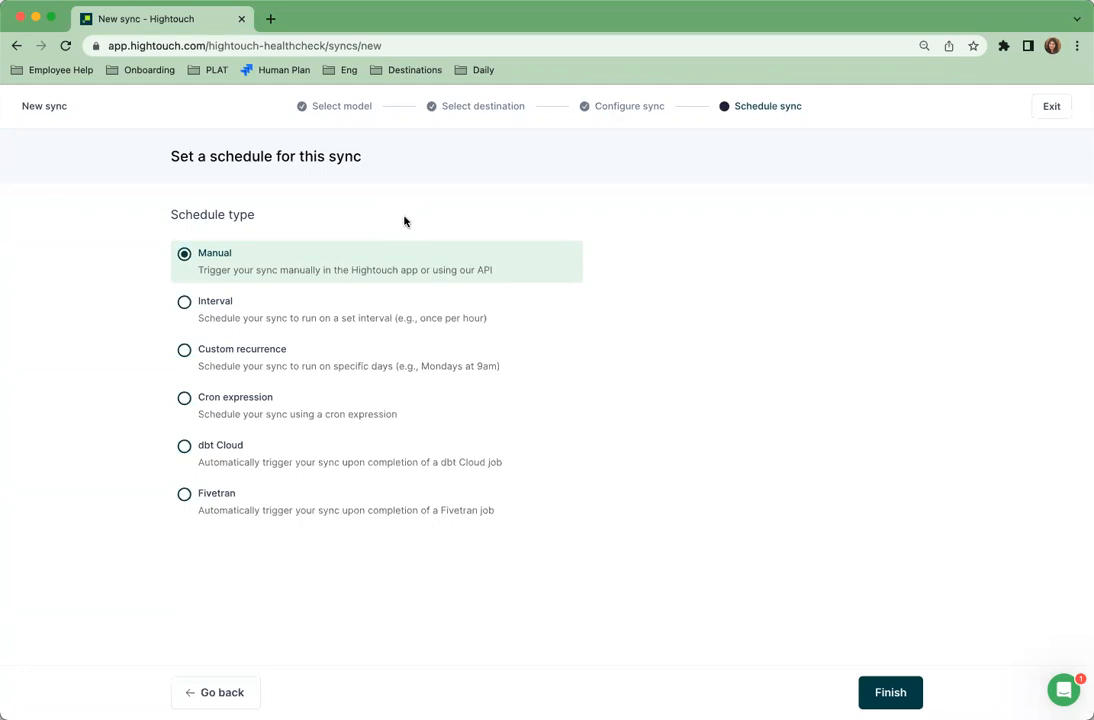
Schedule the sync to run on an interval of every 1 day.
click(400, 317)
scroll(390, 400, down, 1)
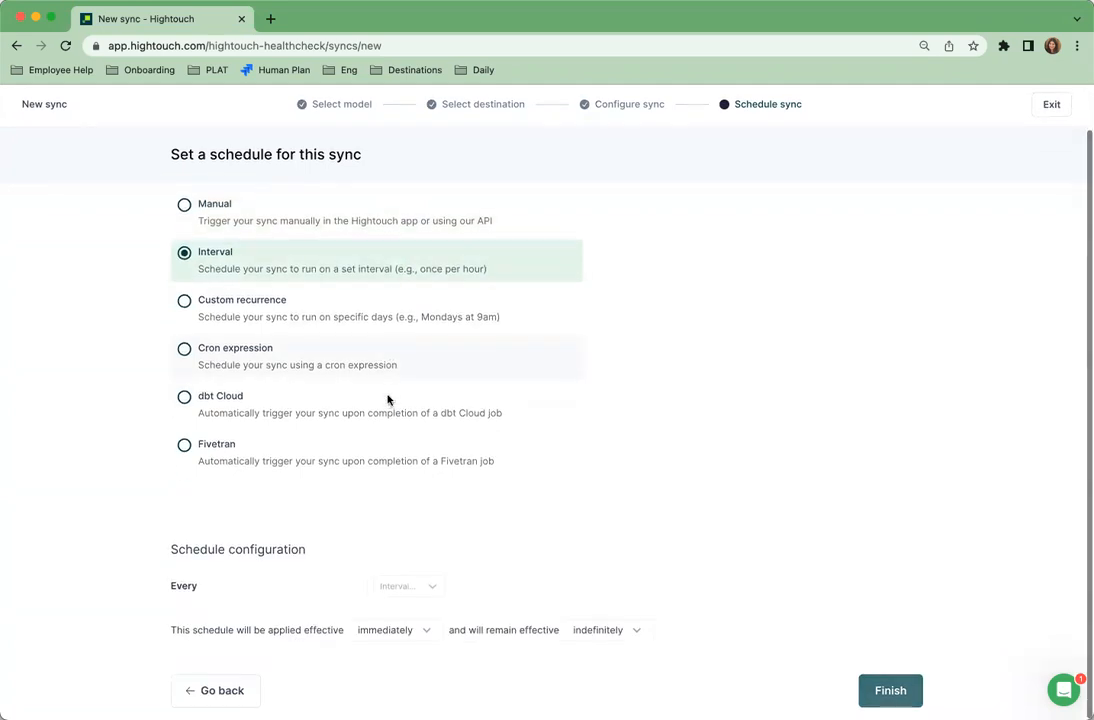
click(328, 588)
text(1)
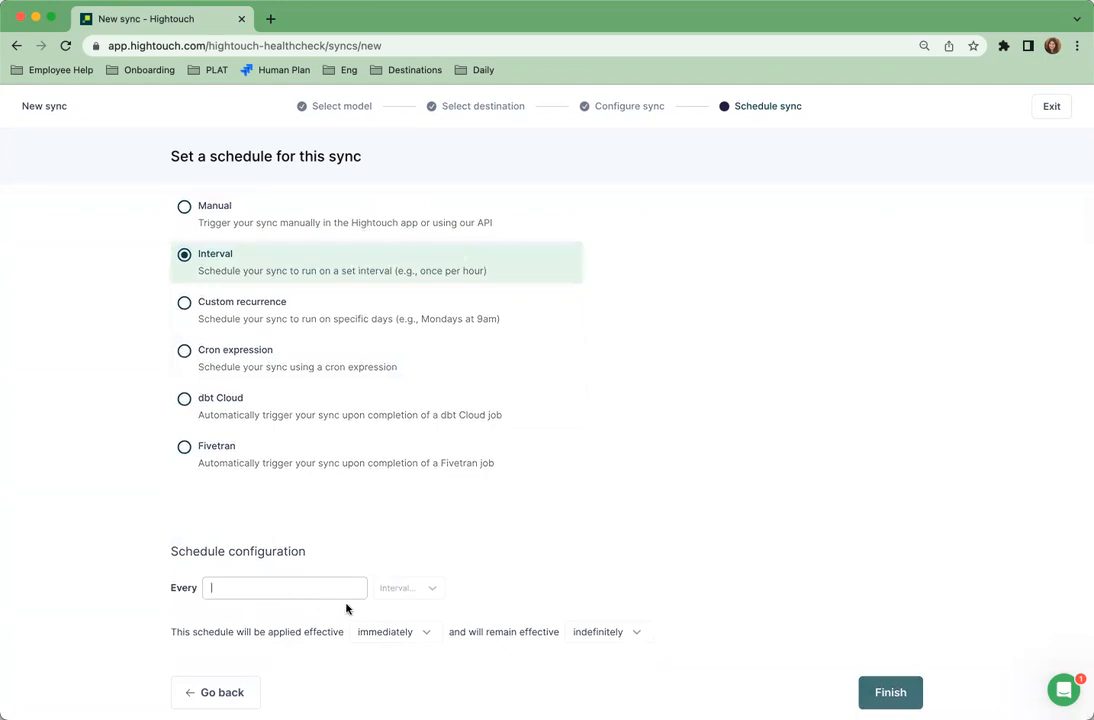
click(400, 588)
click(413, 530)
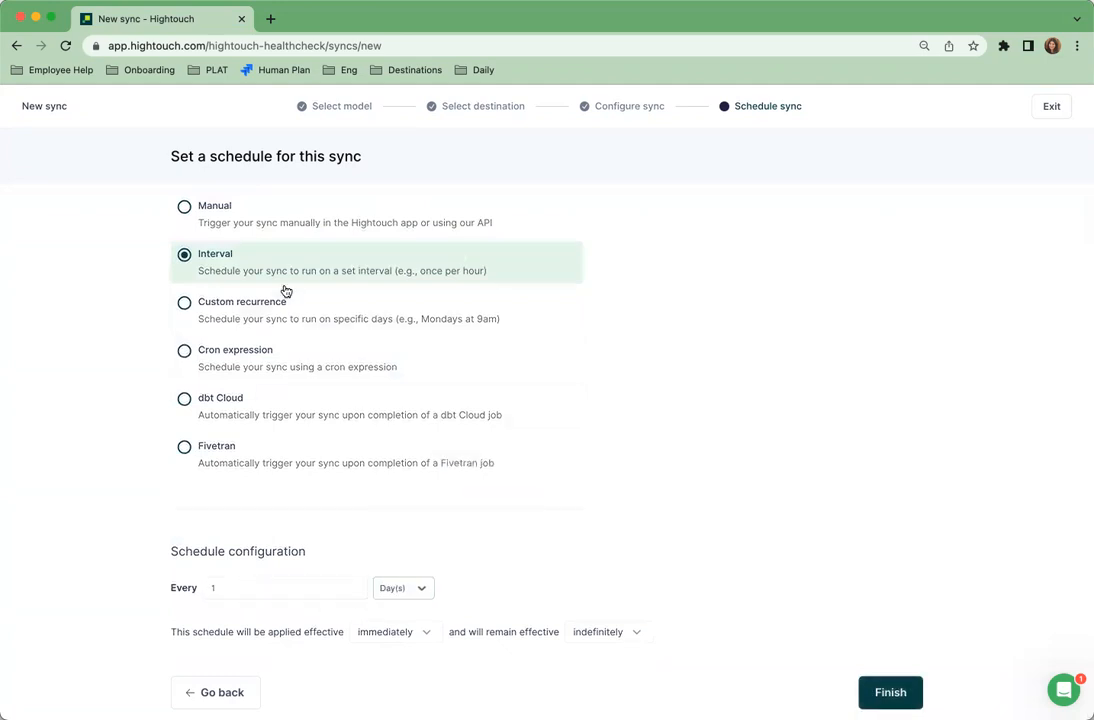
Switch the schedule to a custom recurrence at 2:00 PM on Tuesday, Wednesday and Thursday.
click(286, 313)
scroll(301, 584, down, 3)
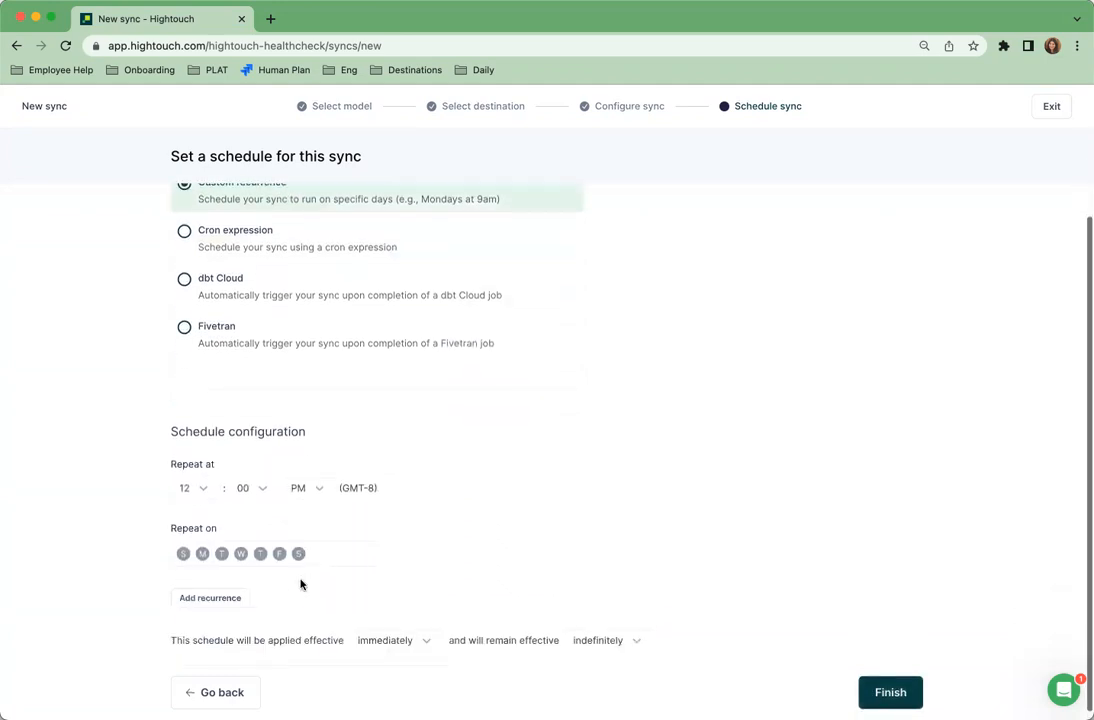
click(196, 488)
click(182, 548)
click(222, 553)
click(241, 553)
click(260, 554)
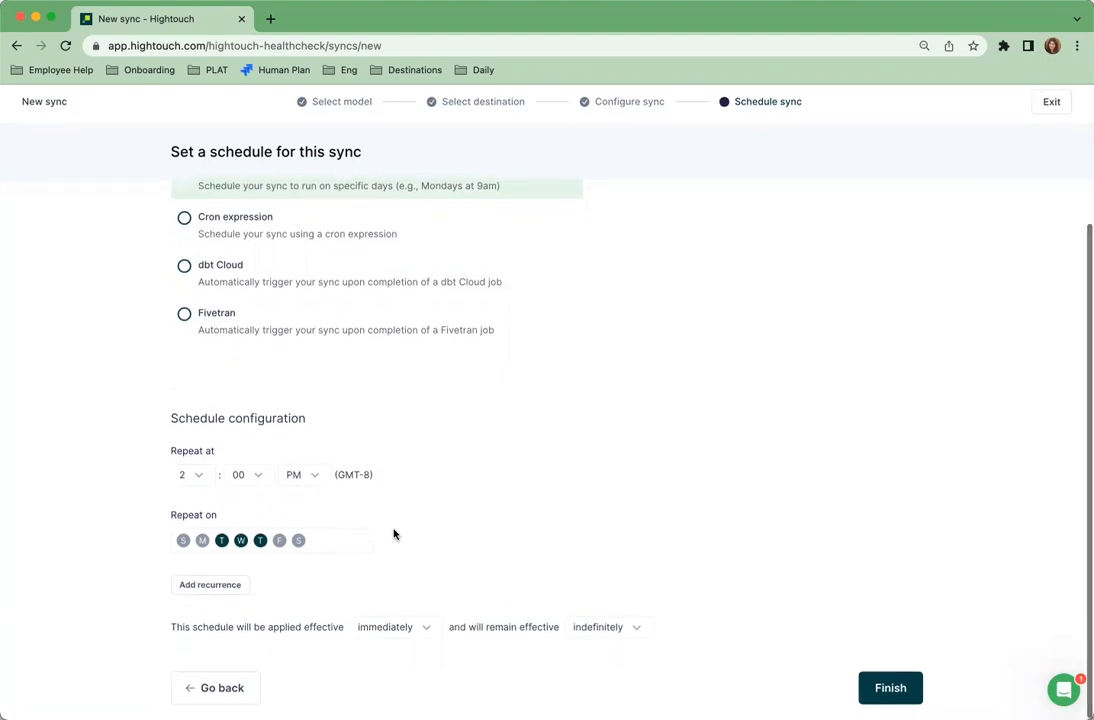
Set the schedule type to Manual and finish the sync by saving it as a draft.
scroll(380, 490, up, 4)
click(184, 259)
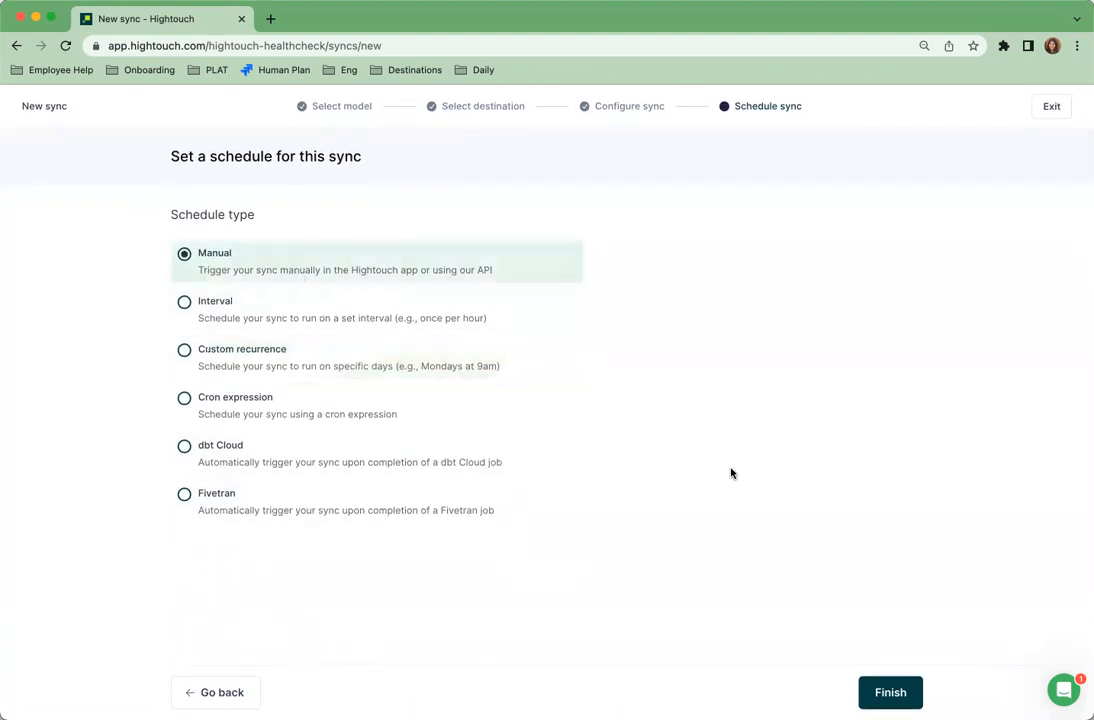
click(891, 700)
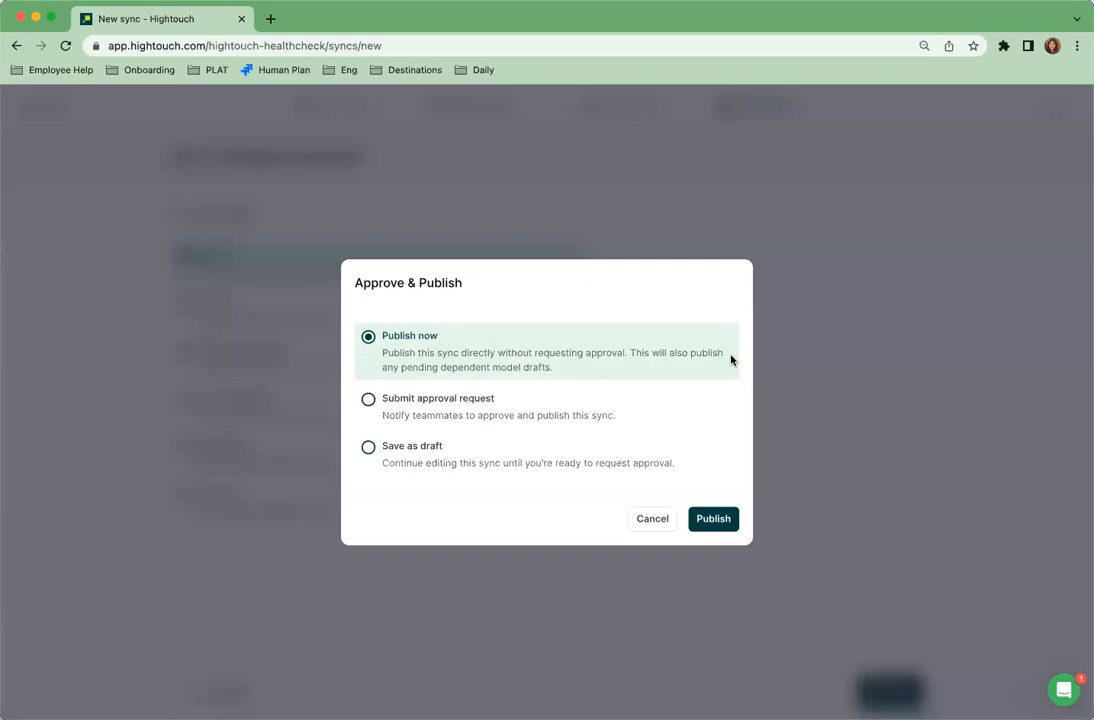
click(624, 468)
click(714, 518)
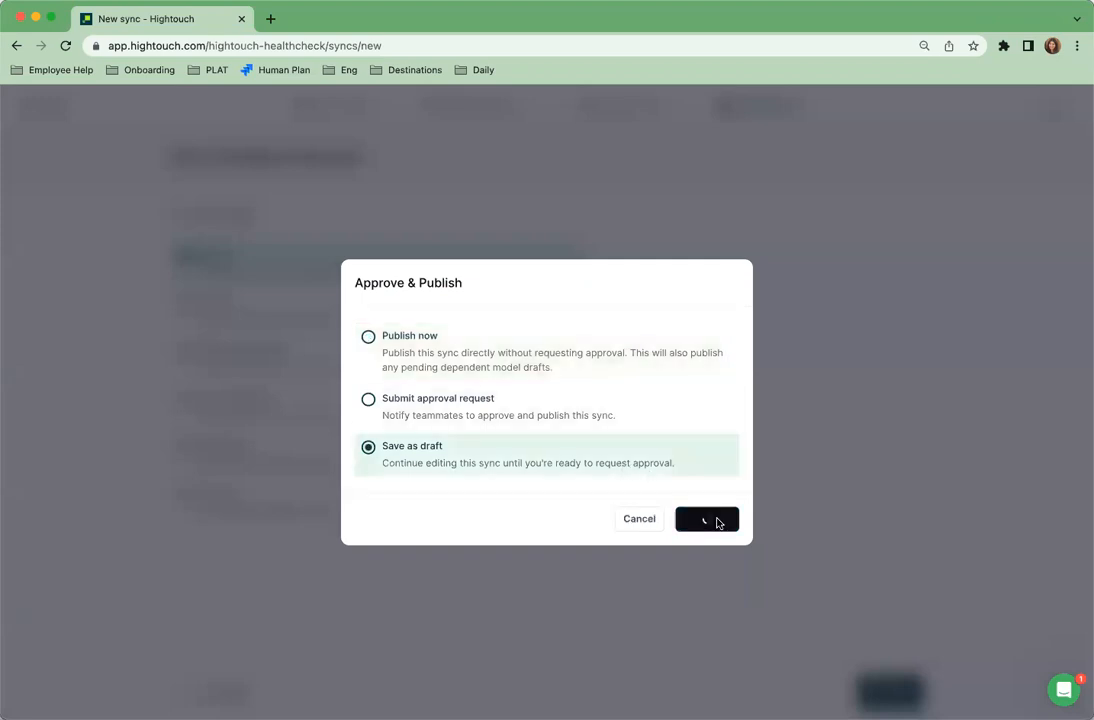